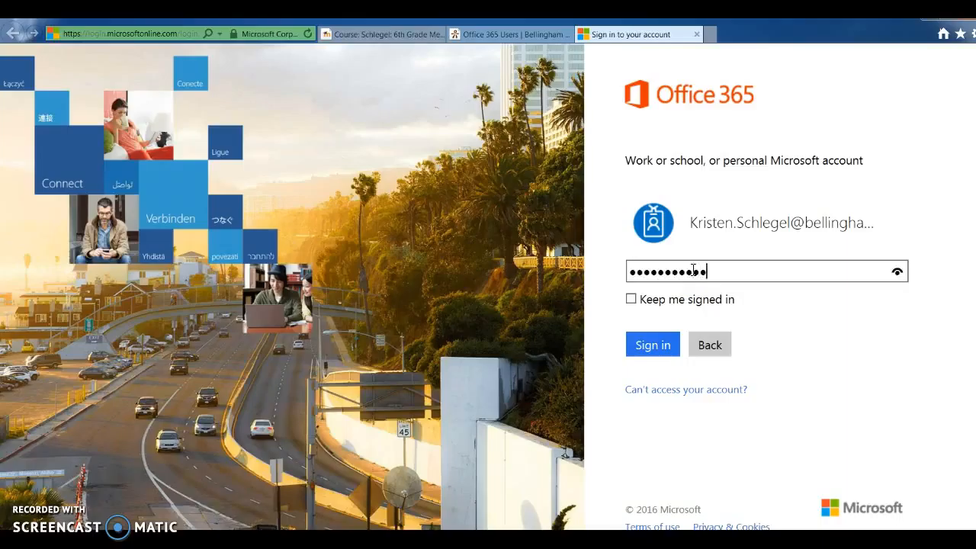
Step: Submit the sign-in form to log in to Office 365
key("Return")
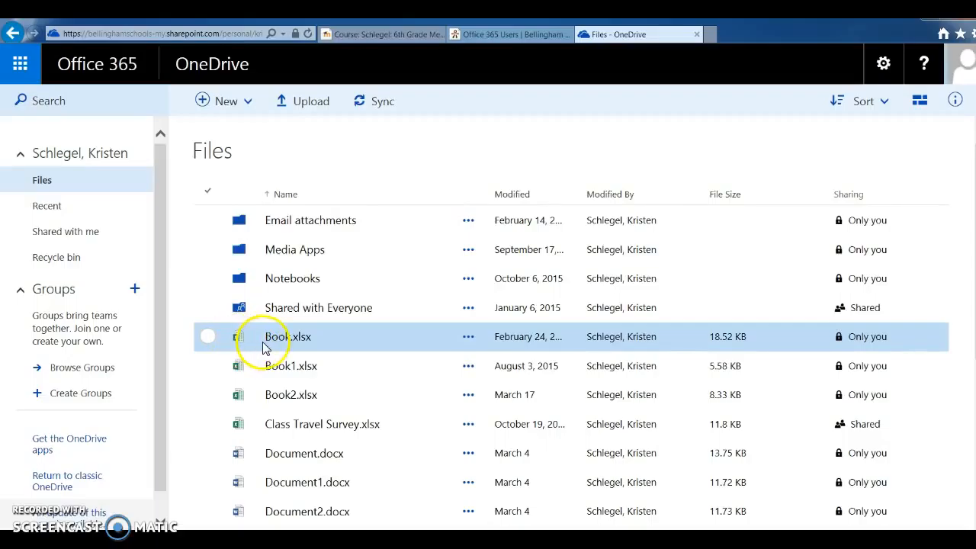
Step: Sort the OneDrive files by modified date and open My Virtual Roadtrip.xlsx
left_click(510, 192)
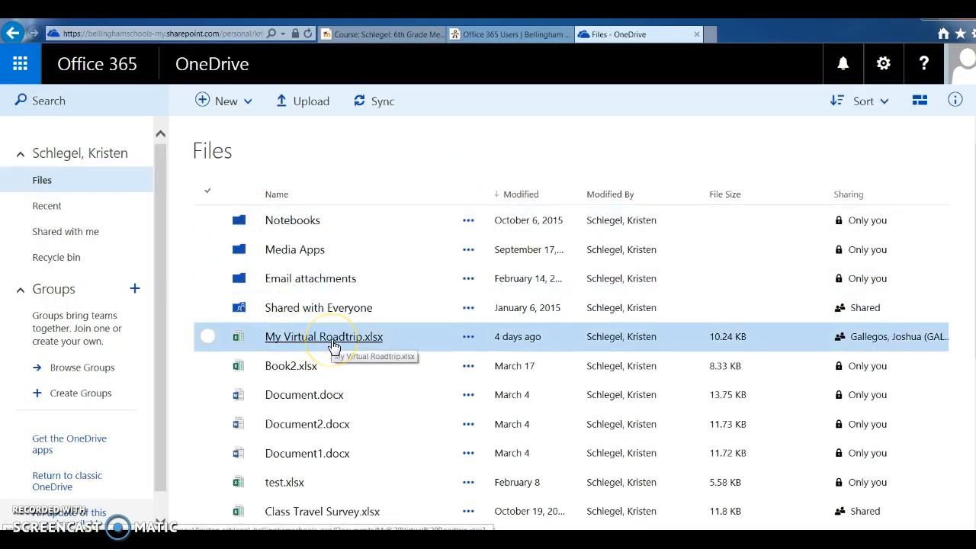
left_click(334, 340)
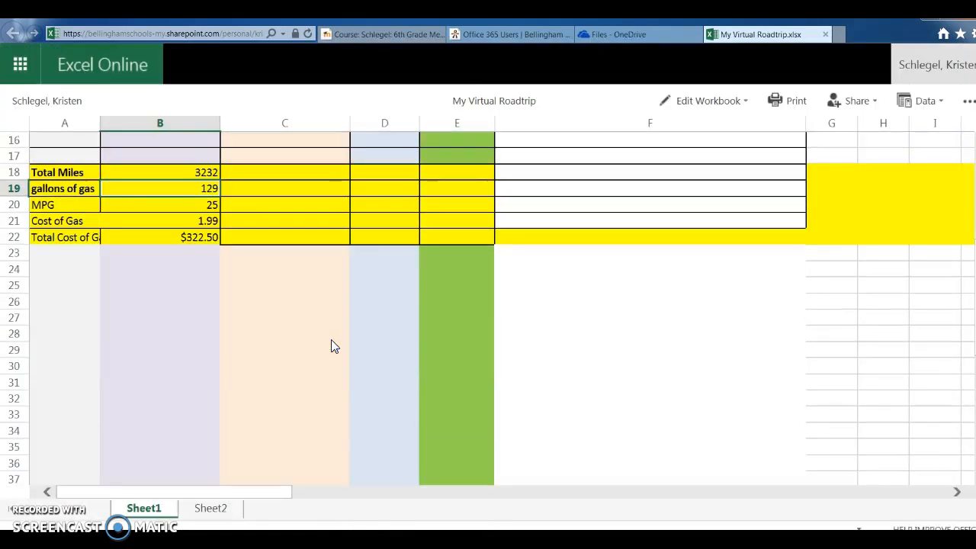
Step: Open the workbook for editing in Excel Online
left_click(575, 299)
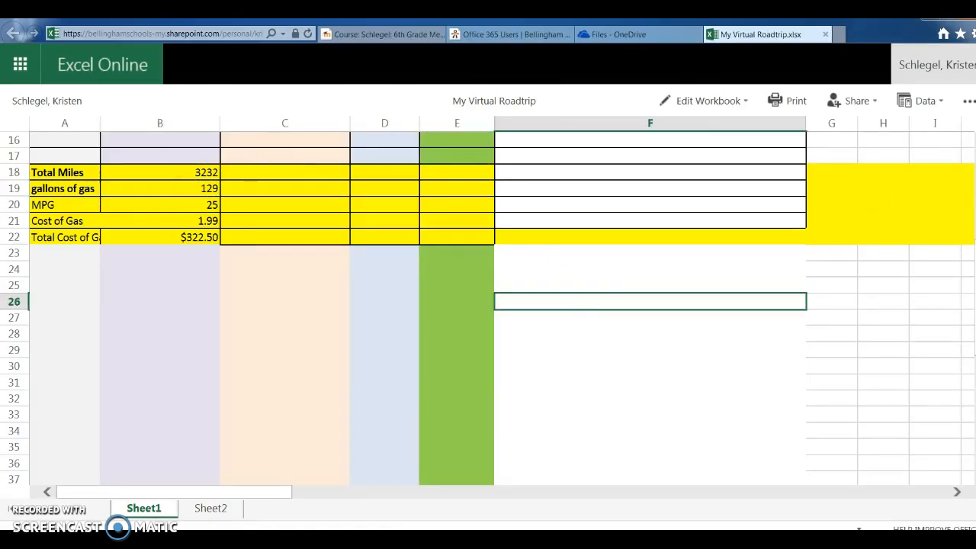
scroll(877, 198, "up", 5)
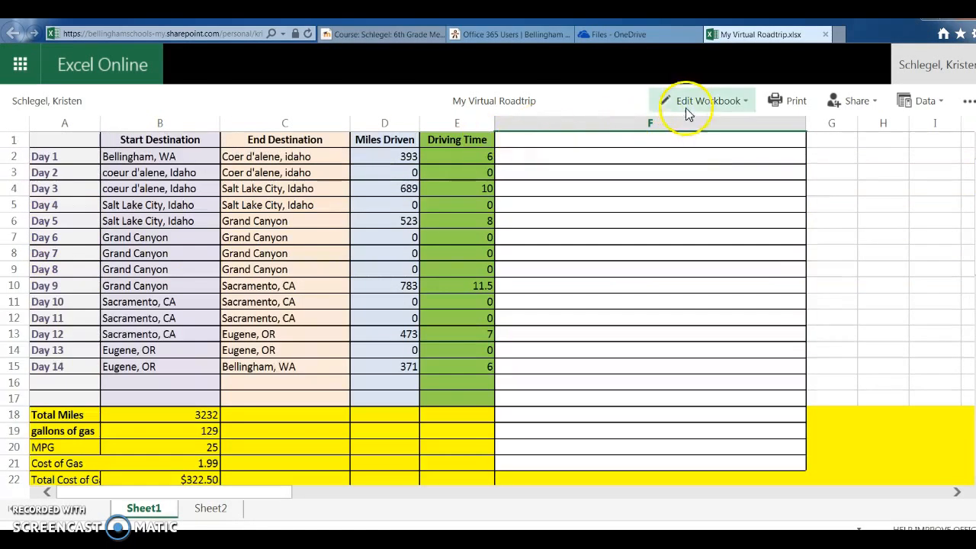
left_click(708, 102)
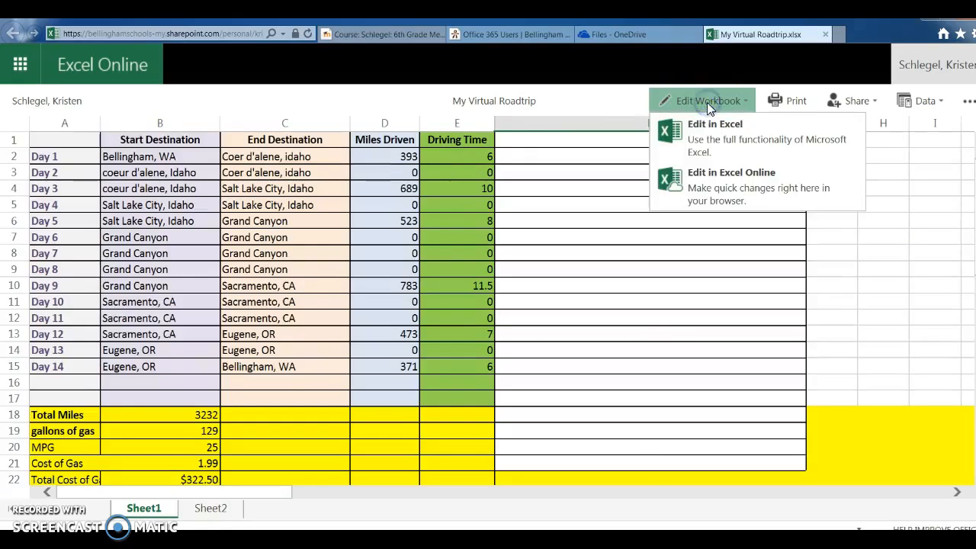
left_click(710, 173)
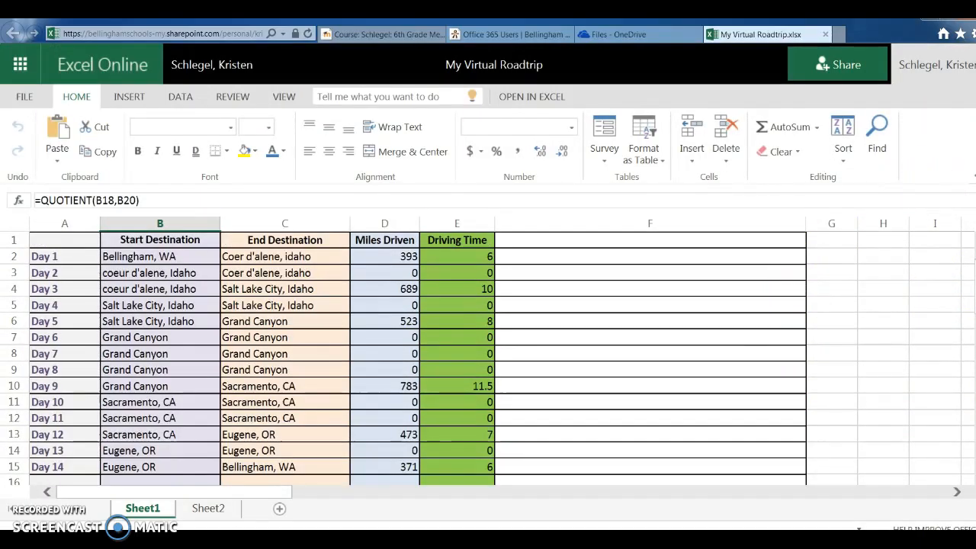
Step: Delete the existing formula in the Total Miles cell B18
scroll(488, 358, "down", 3)
scroll(228, 359, "down", 3)
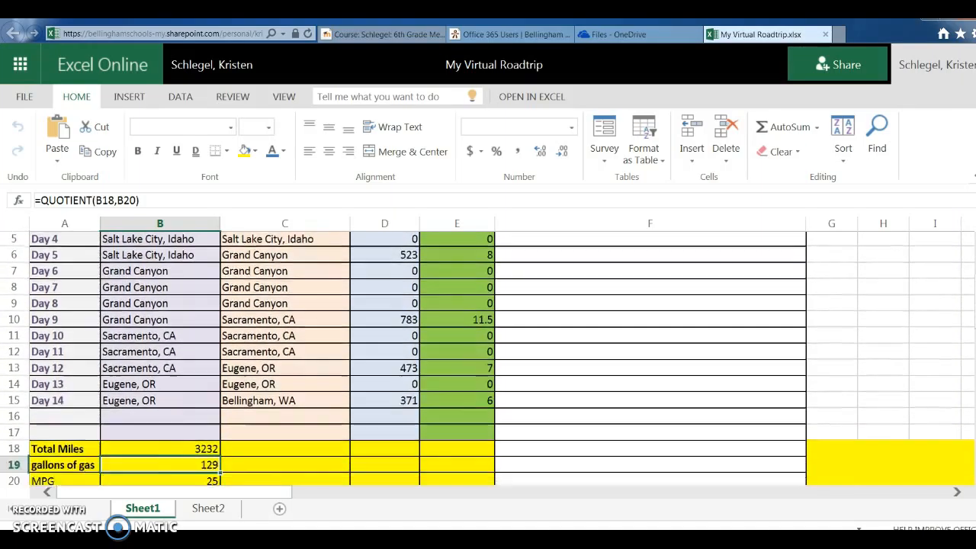
left_click(200, 383)
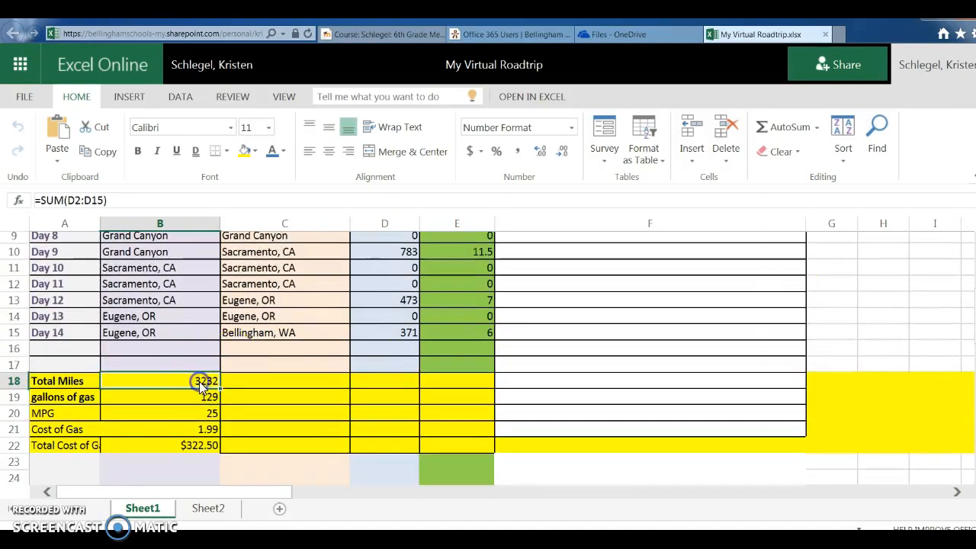
left_click(119, 197)
key("shift+Home")
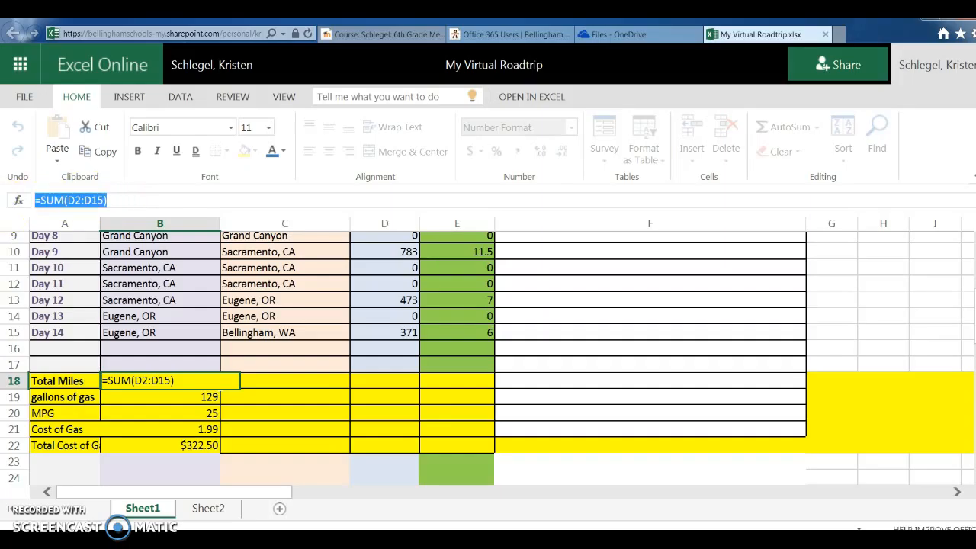
key("BackSpace")
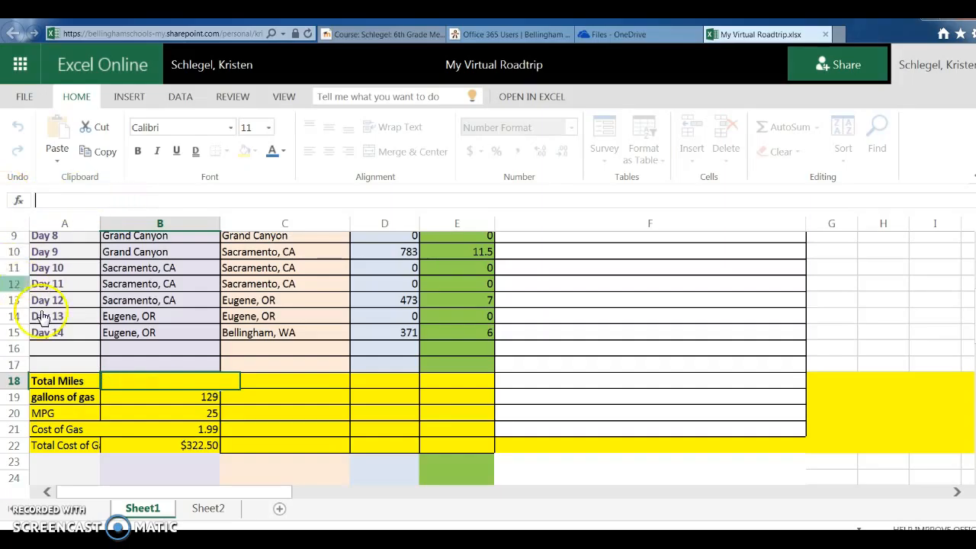
left_click(179, 402)
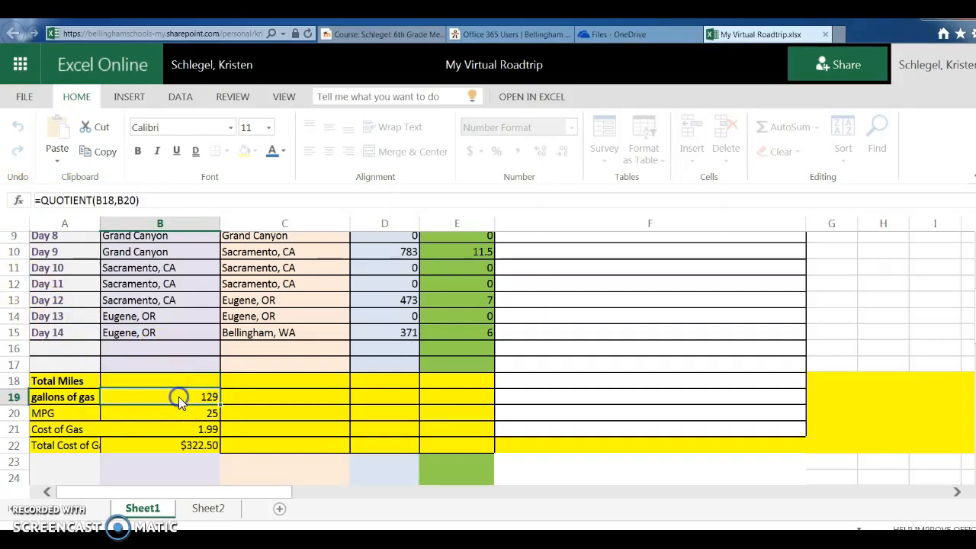
Step: Examine the labels and values in the Total Miles, MPG and Cost of Gas rows
left_click(69, 385)
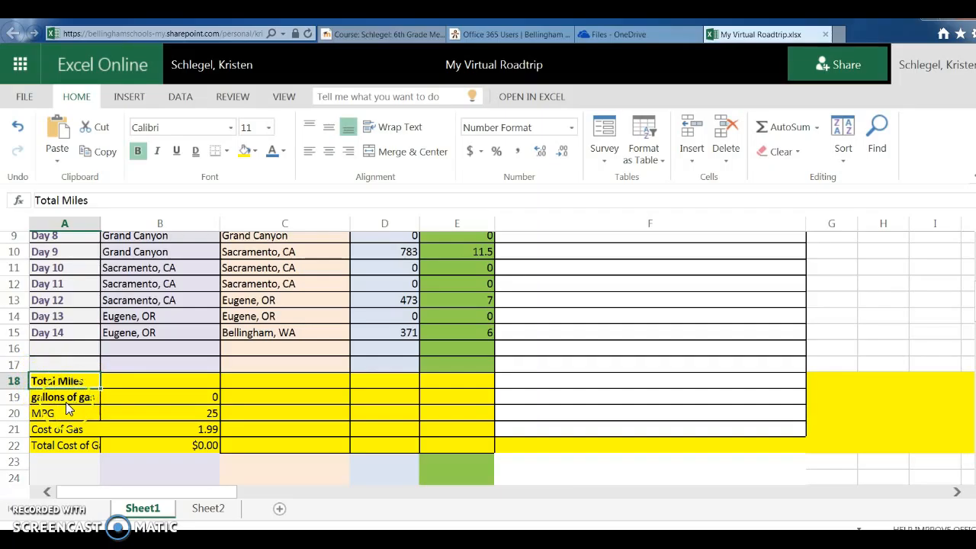
left_click(212, 422)
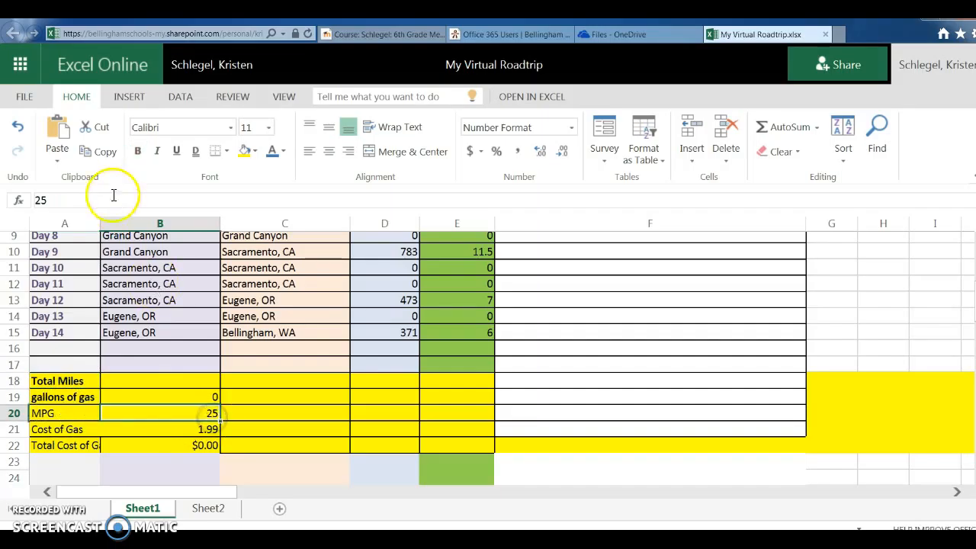
double_click(40, 199)
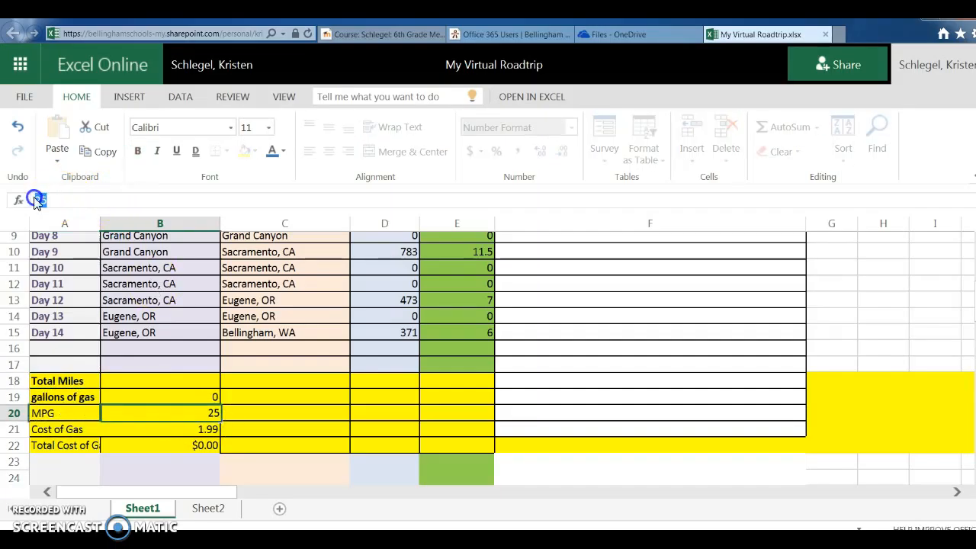
left_click(205, 413)
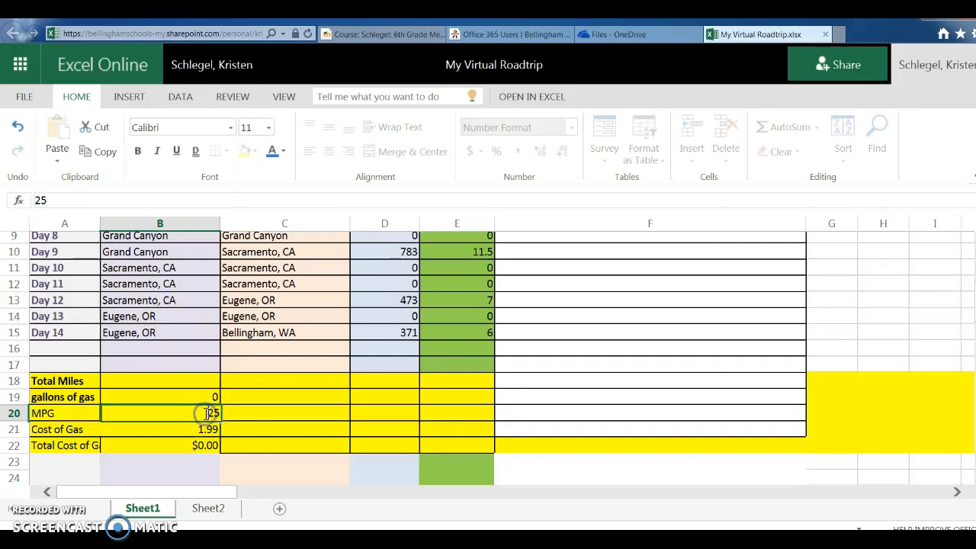
left_click(76, 432)
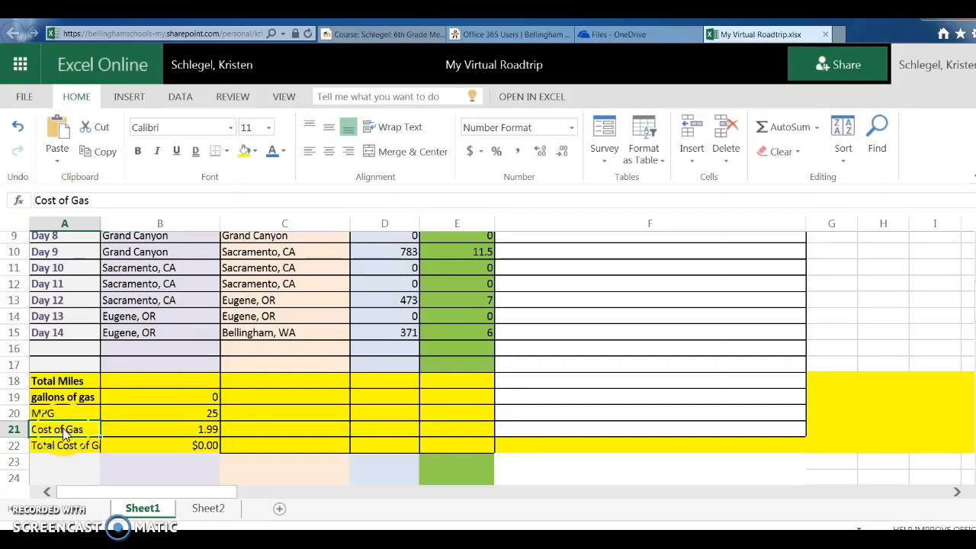
left_click(179, 430)
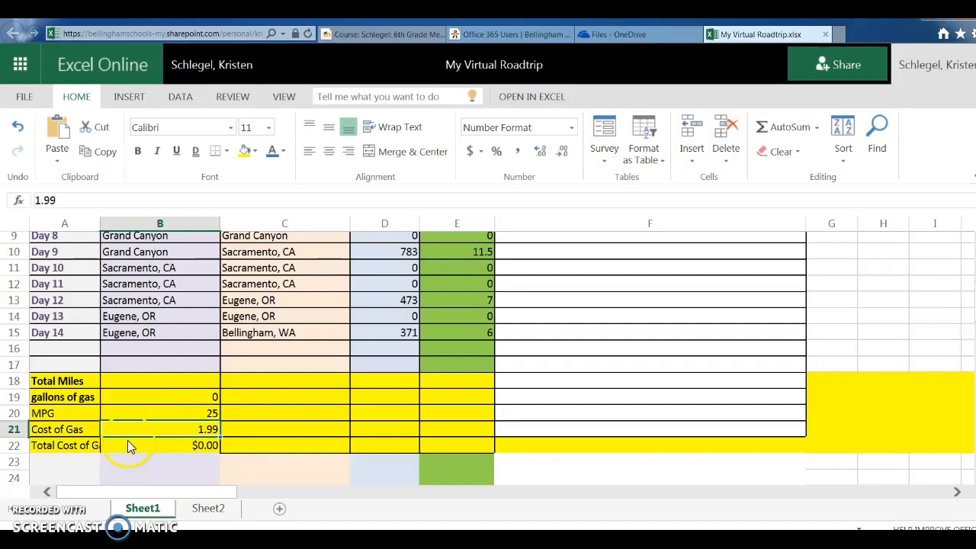
Step: Use AutoSum in B18 to total the Miles Driven cells D2:D15
left_click(152, 382)
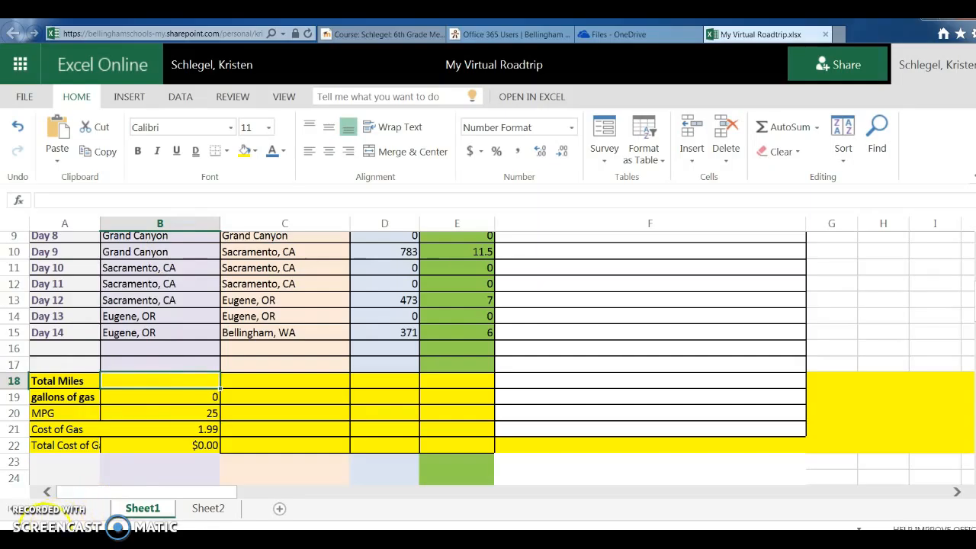
left_click(188, 376)
left_click(797, 131)
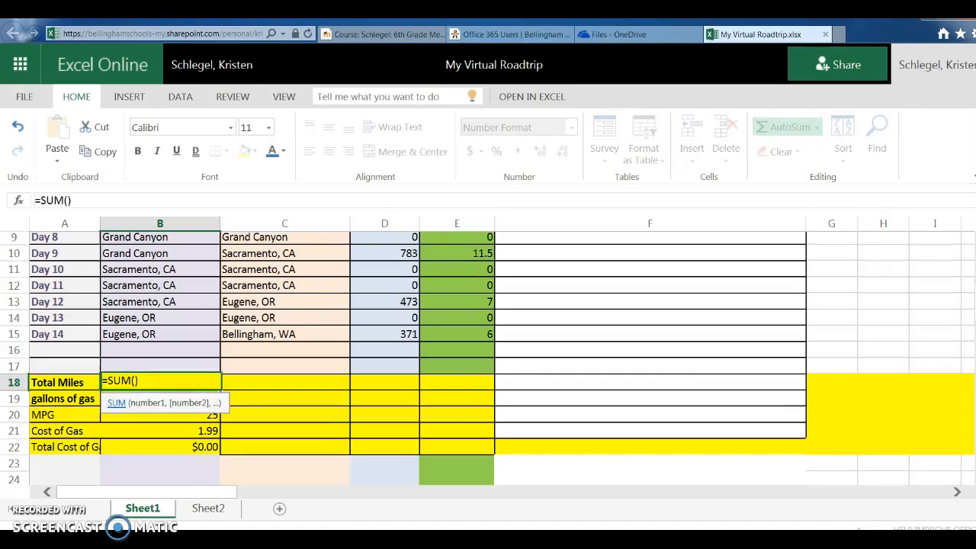
scroll(488, 358, "up", 3)
scroll(488, 358, "up", 1)
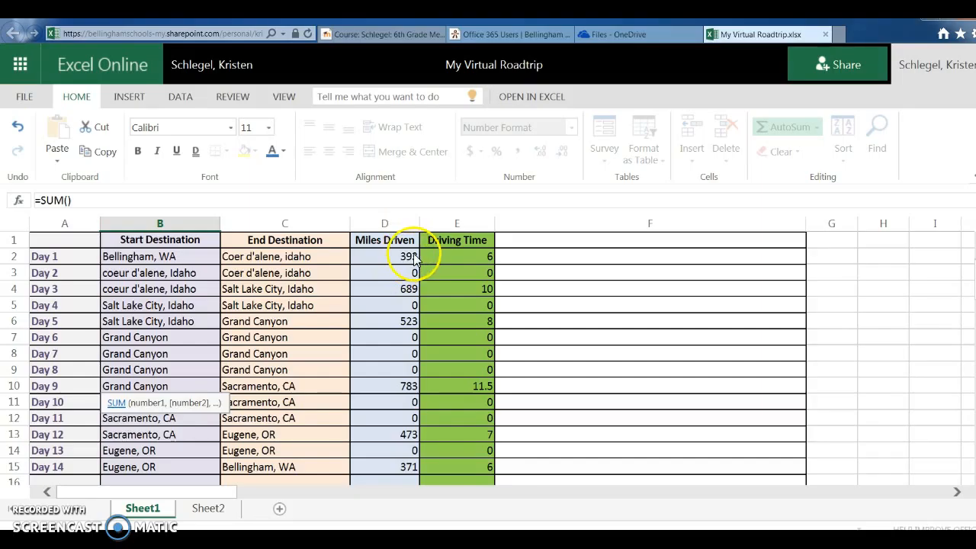
left_click(408, 258)
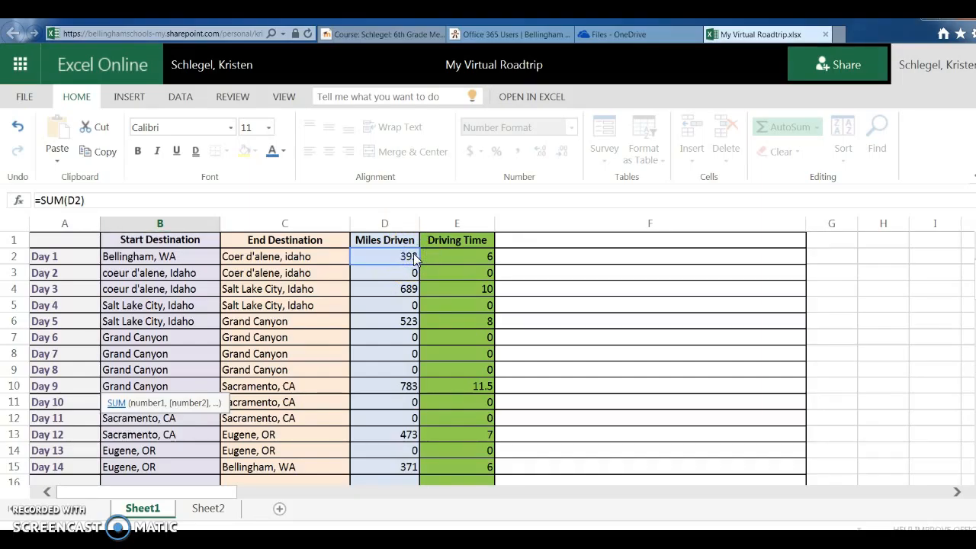
left_click(82, 201)
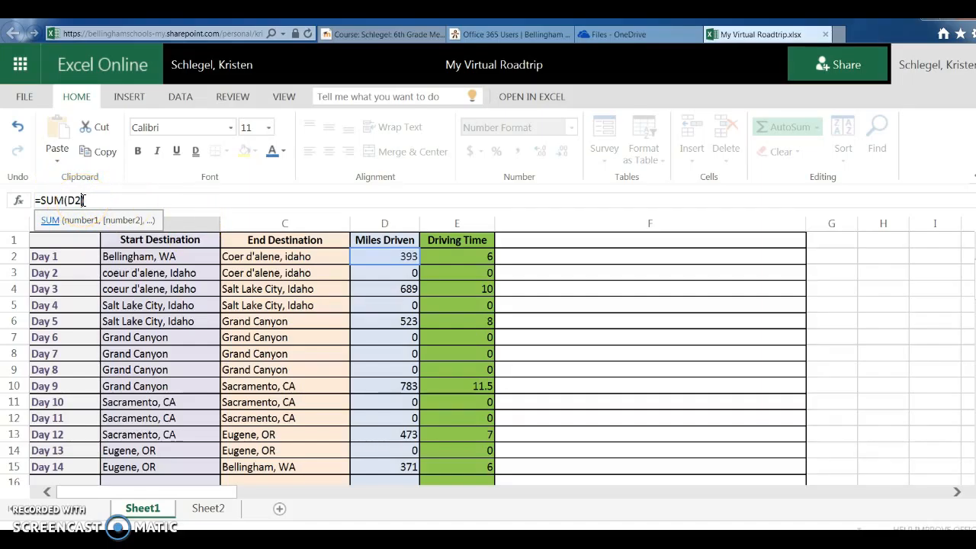
type(":")
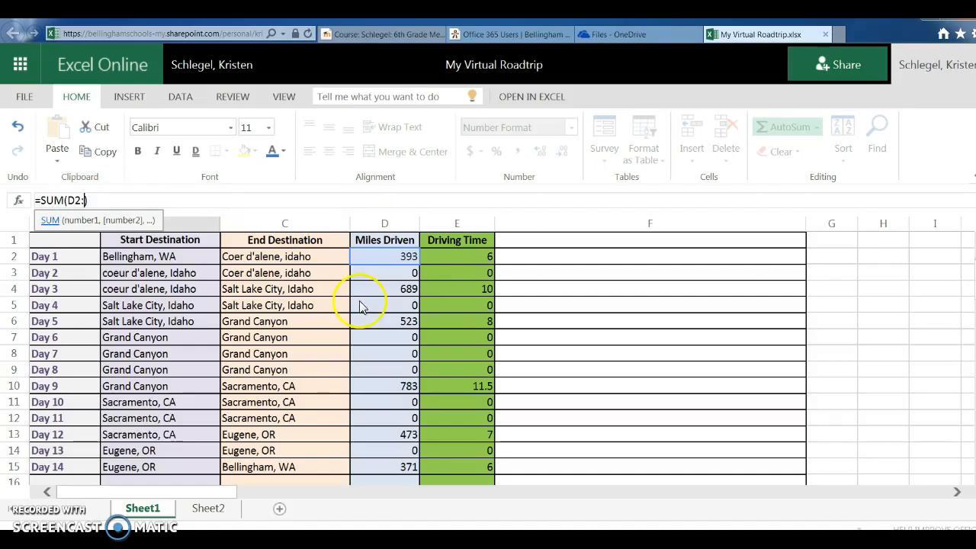
scroll(388, 376, "down", 2)
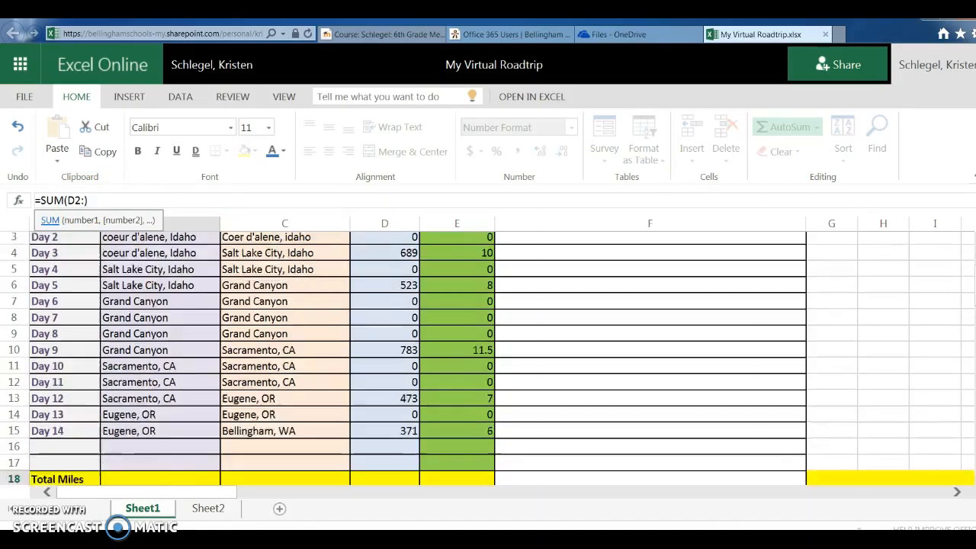
left_click(390, 365)
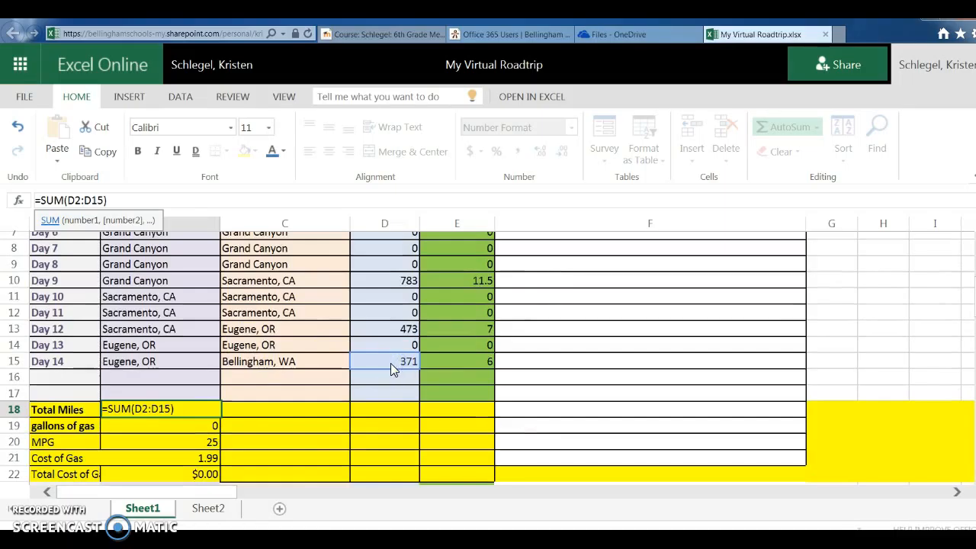
key("Return")
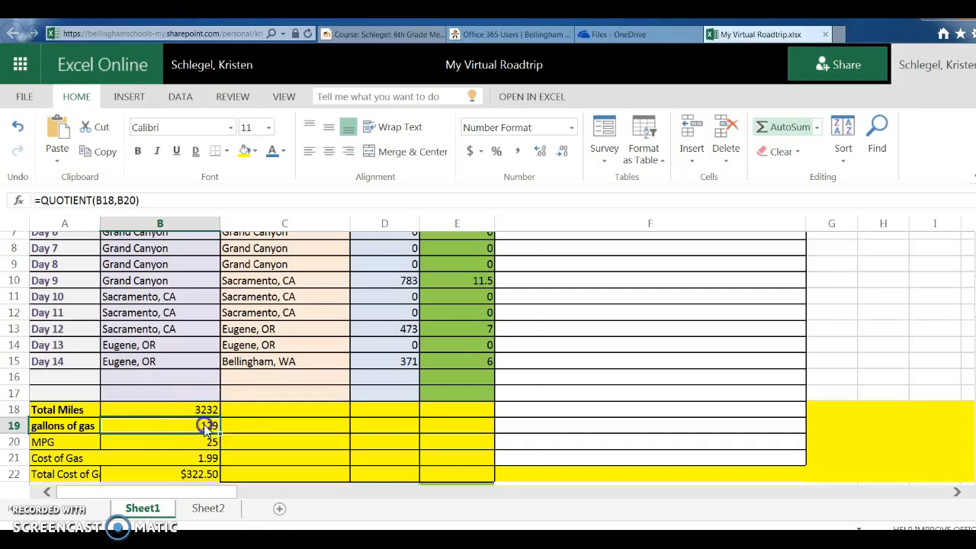
Step: Delete the QUOTIENT formula from the gallons of gas cell B19
left_click(142, 200)
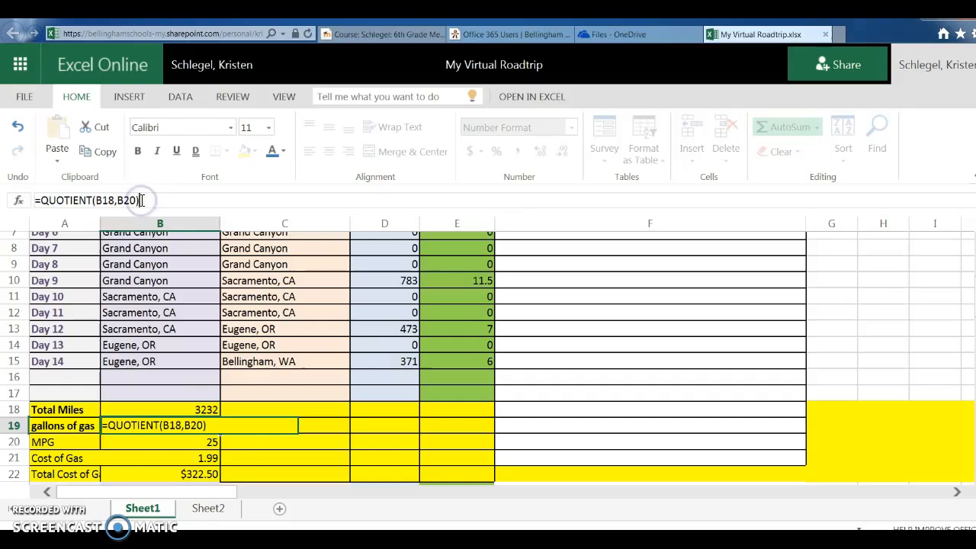
left_click_drag(142, 200, 34, 202)
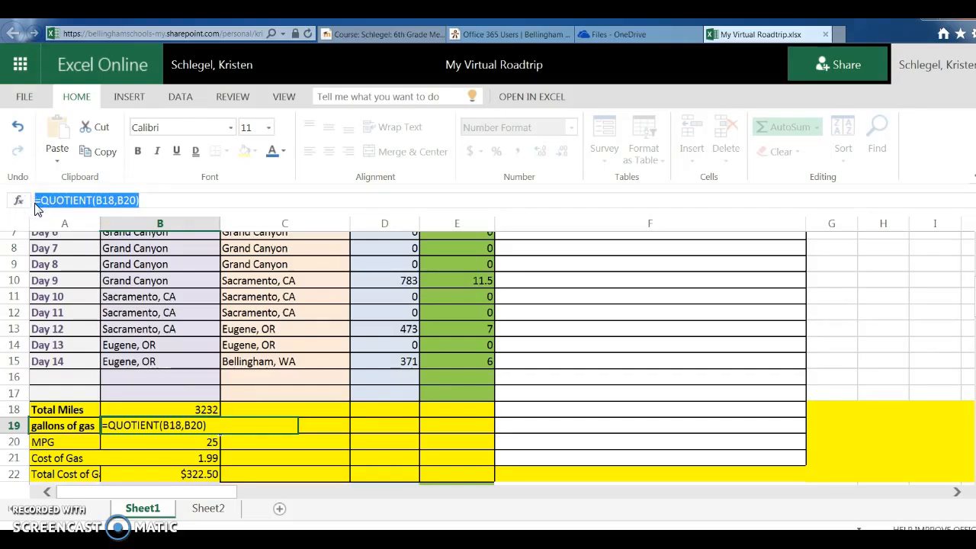
key("BackSpace")
left_click(37, 201)
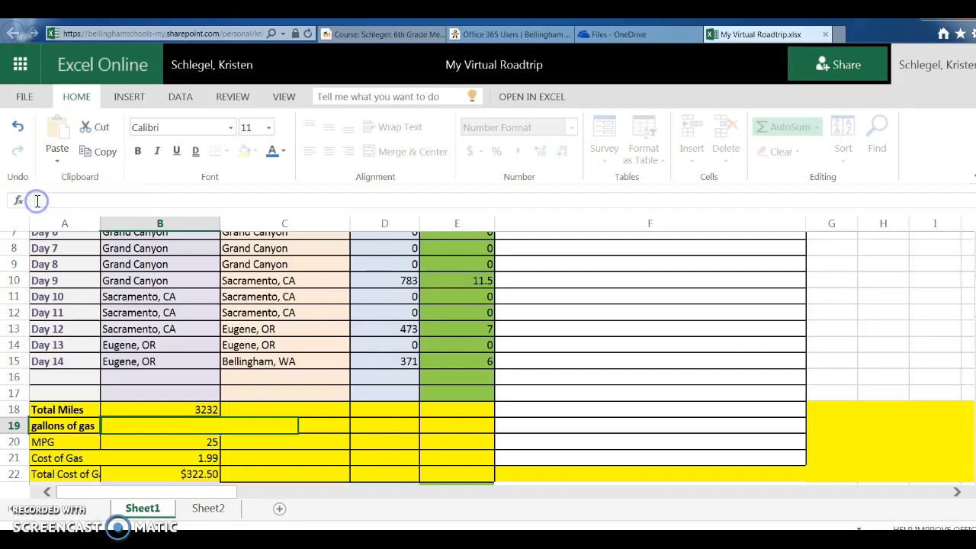
left_click(78, 189)
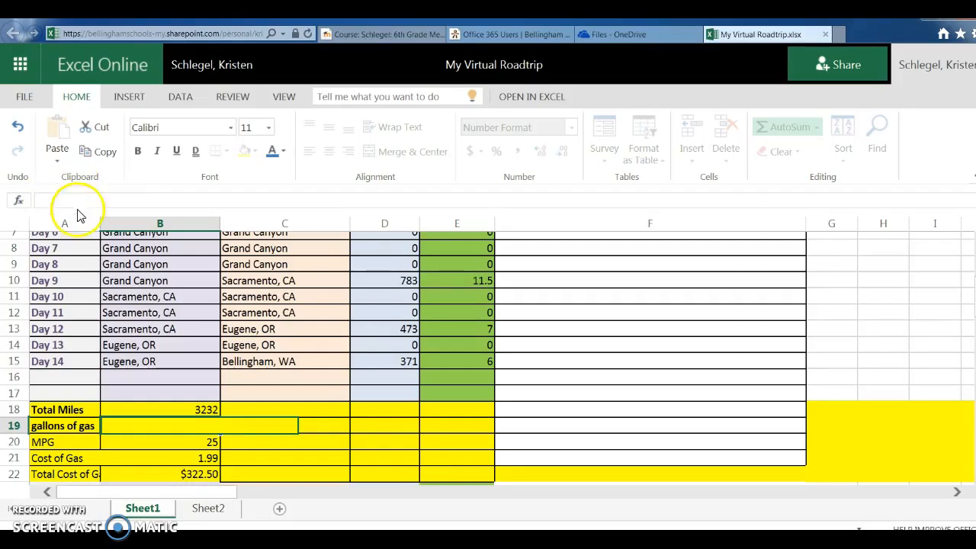
Step: Start a QUOTIENT formula in the gallons of gas cell B19 and commit the partial entry
left_click(164, 432)
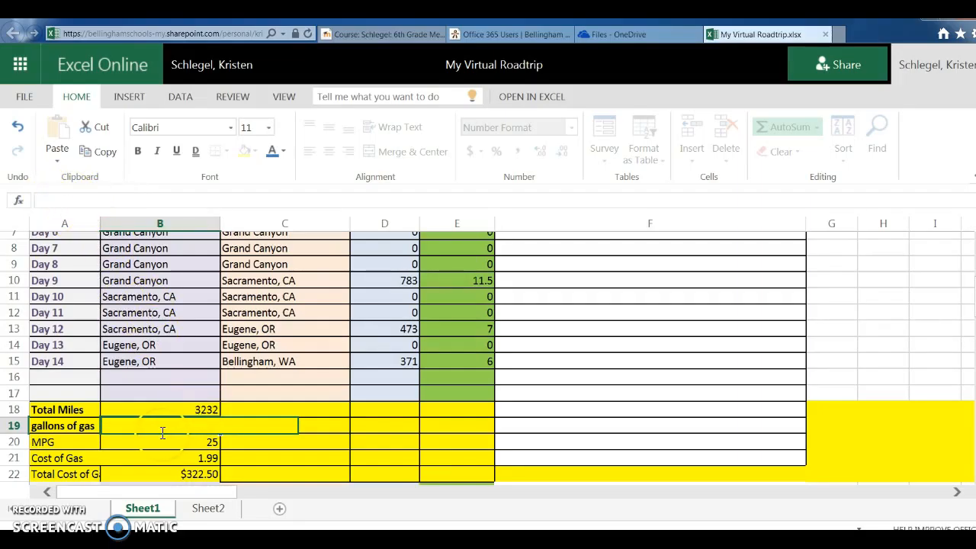
left_click(65, 197)
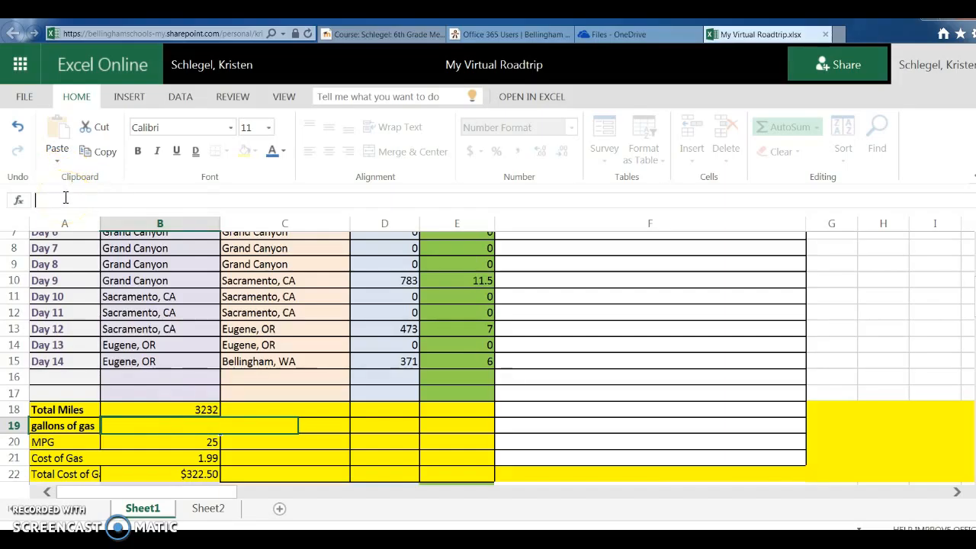
left_click(106, 402)
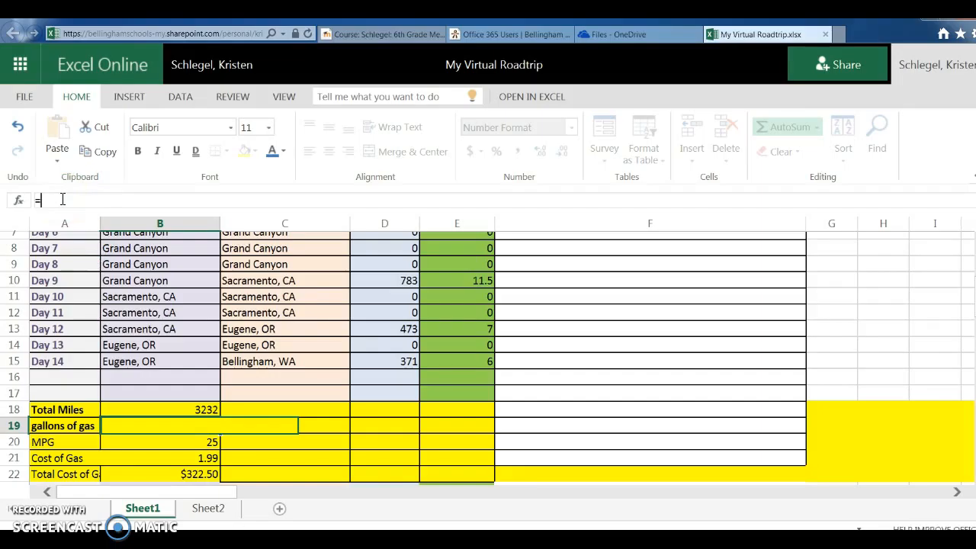
type("Qu")
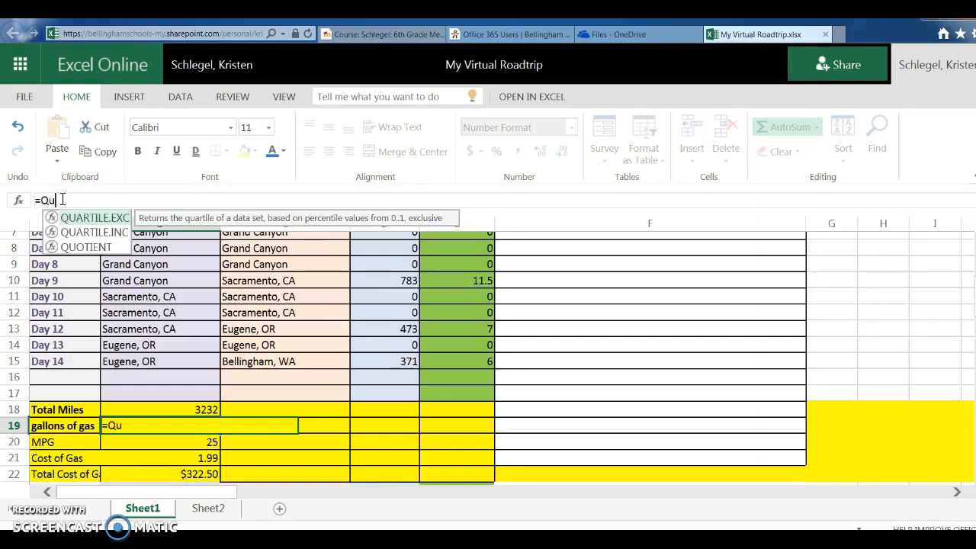
type("o")
left_click(78, 219)
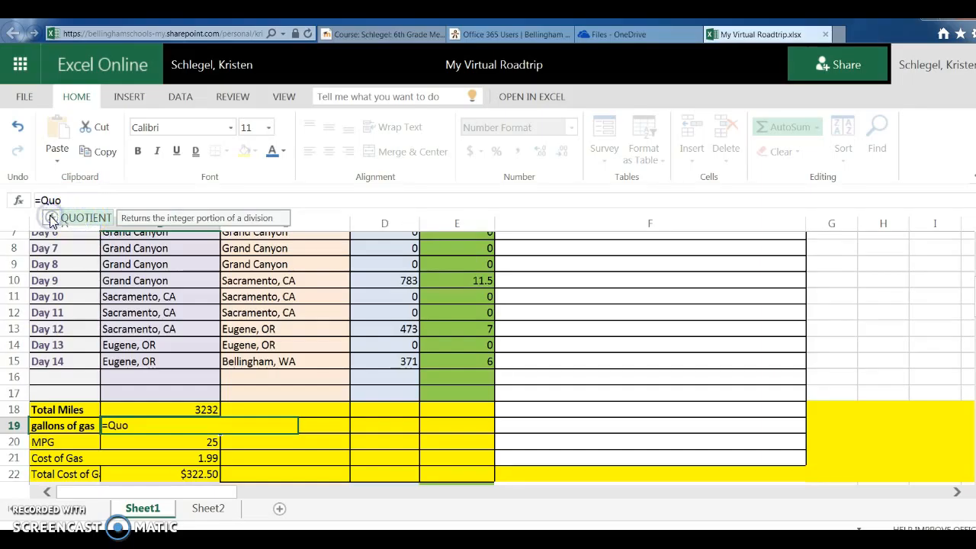
key("Return")
Step: Complete B19's formula as =QUOTIENT(B18,B20), dividing Total Miles by MPG
double_click(50, 198)
left_click(182, 434)
left_click(180, 429)
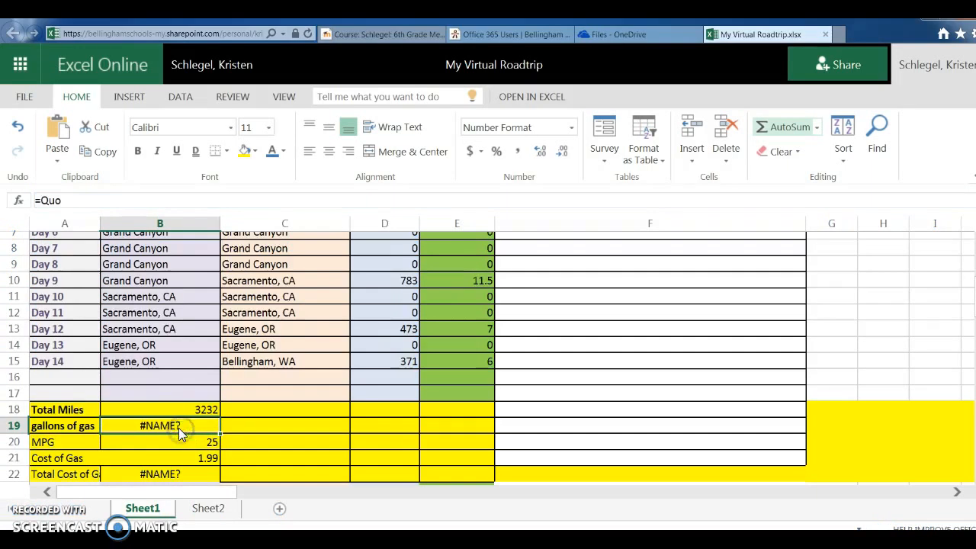
left_click(69, 197)
type("tient")
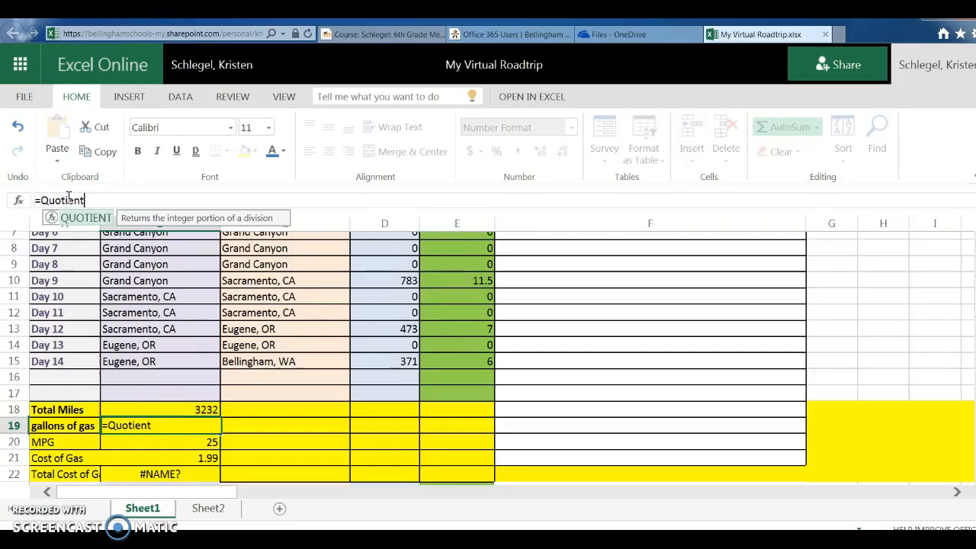
type("(")
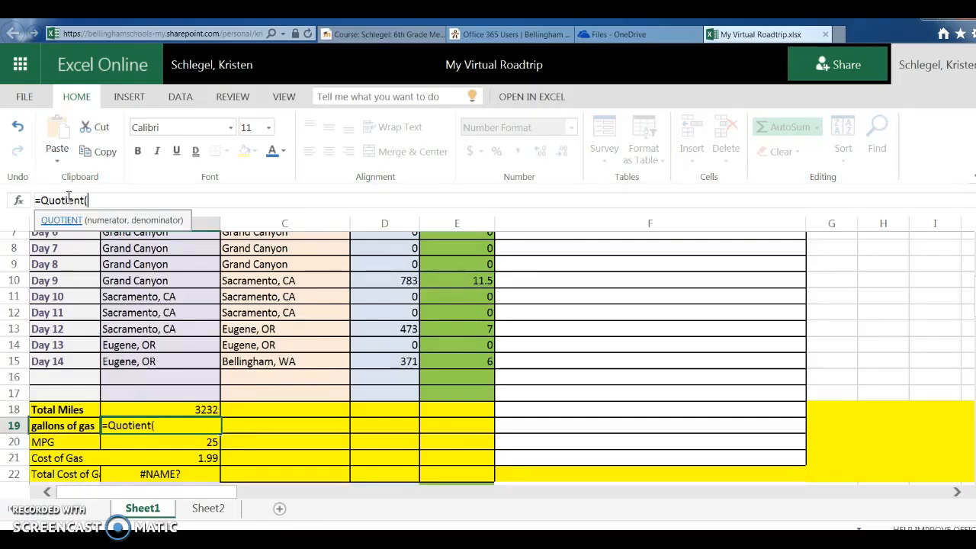
left_click(204, 410)
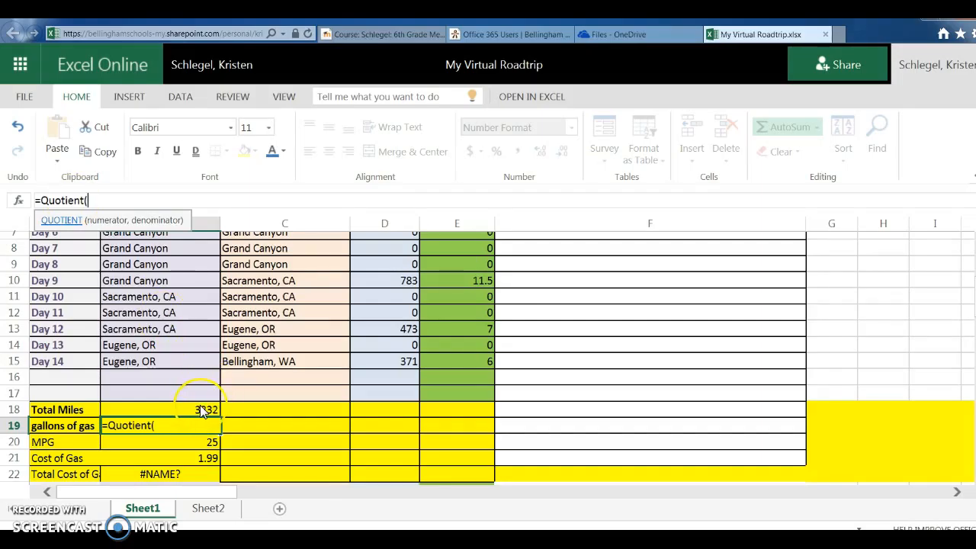
left_click(200, 408)
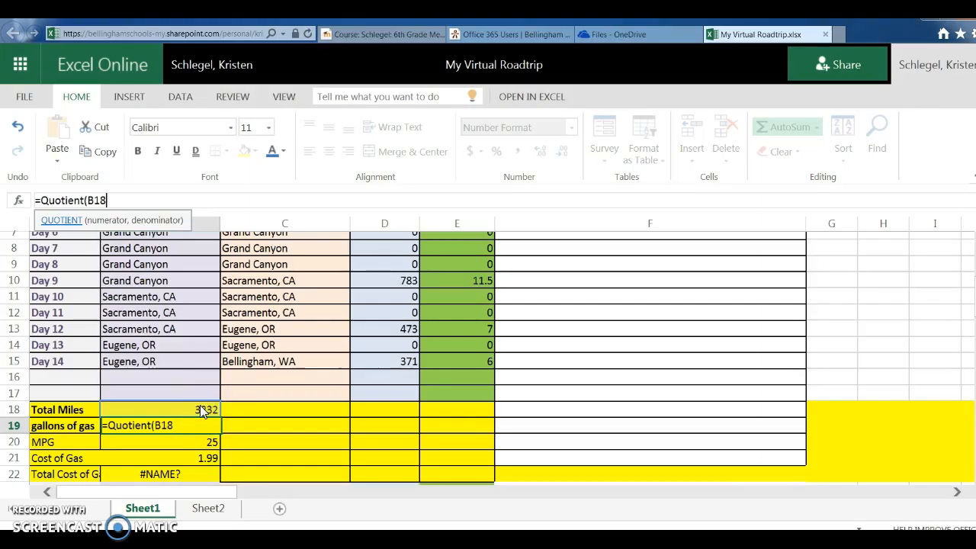
type(",")
left_click(197, 440)
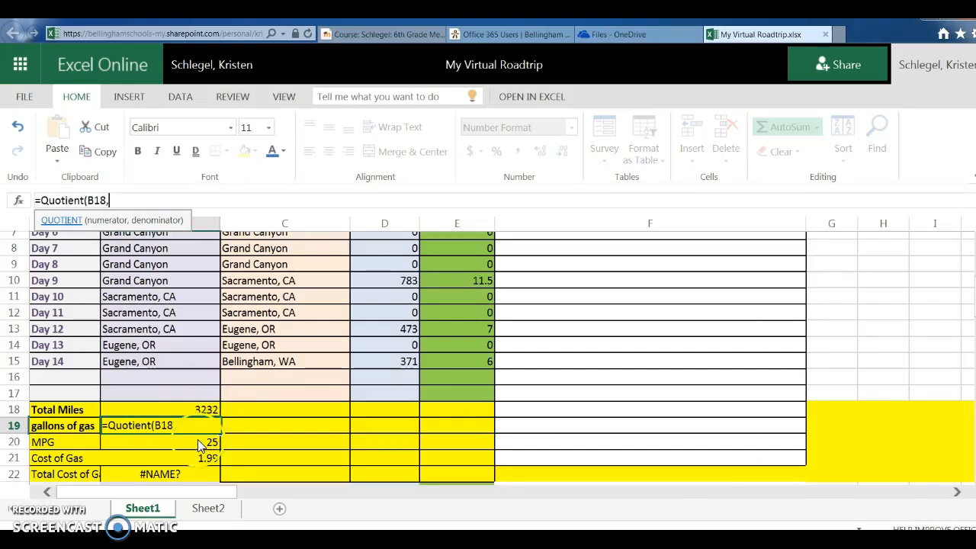
left_click(197, 441)
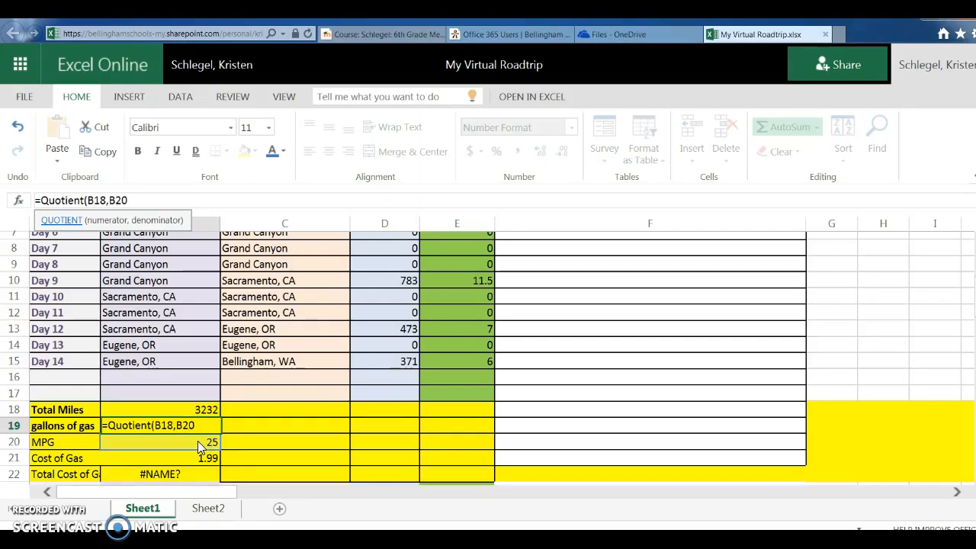
type(")")
key("Return")
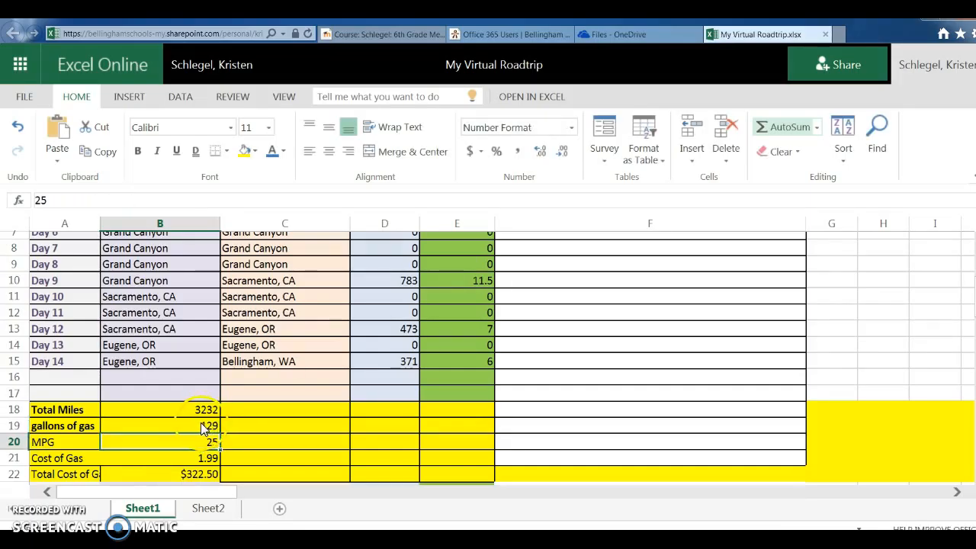
Step: Apply the $ English (United States) accounting format to the Cost of Gas cell B21
left_click(204, 429)
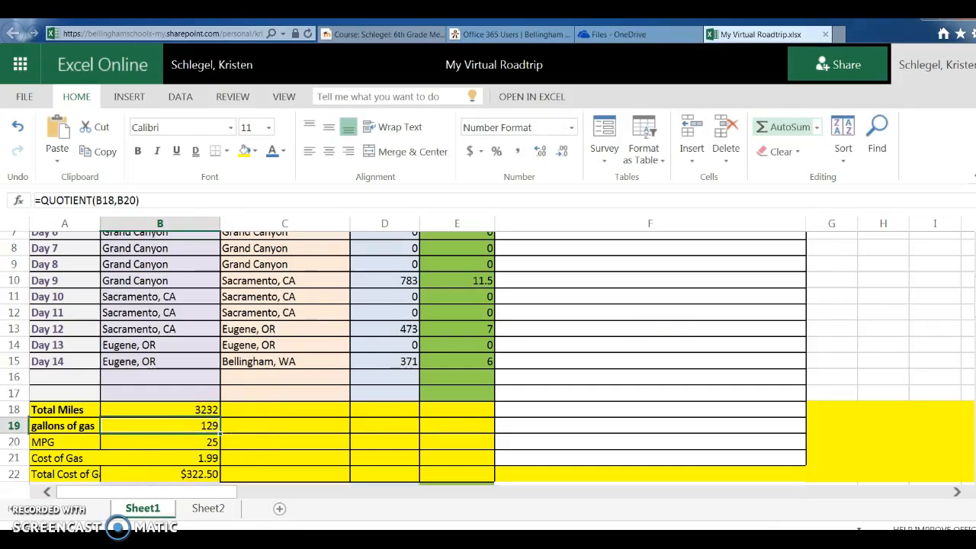
scroll(217, 373, "down", 2)
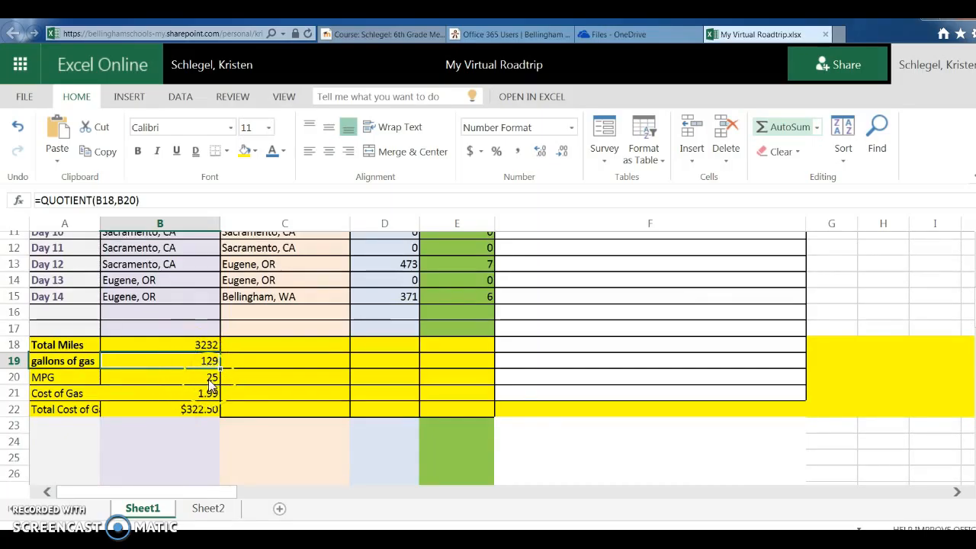
left_click(202, 393)
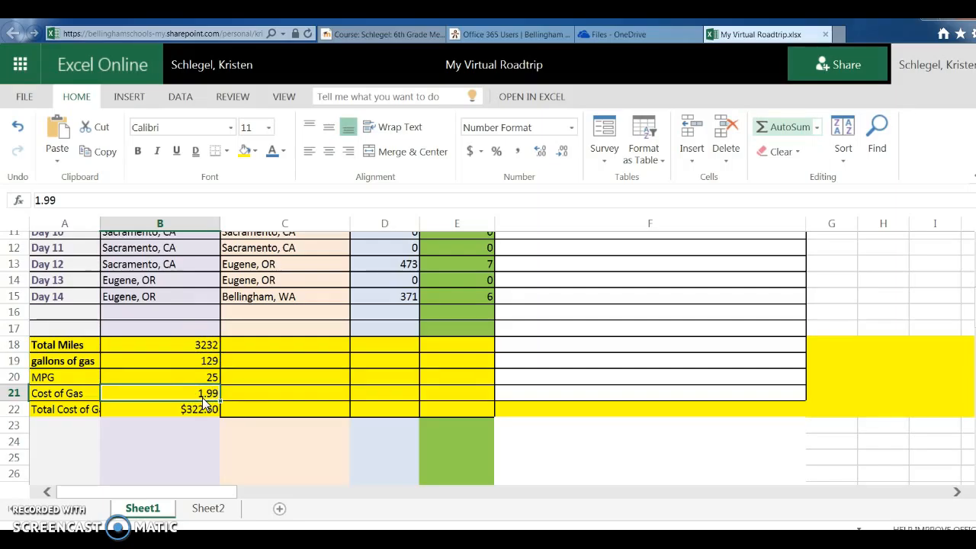
left_click(203, 401)
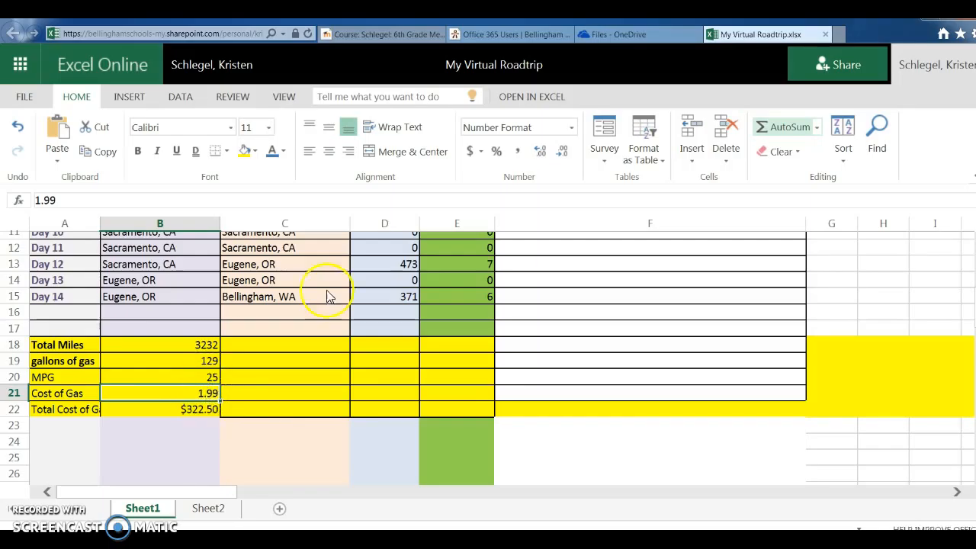
left_click(470, 151)
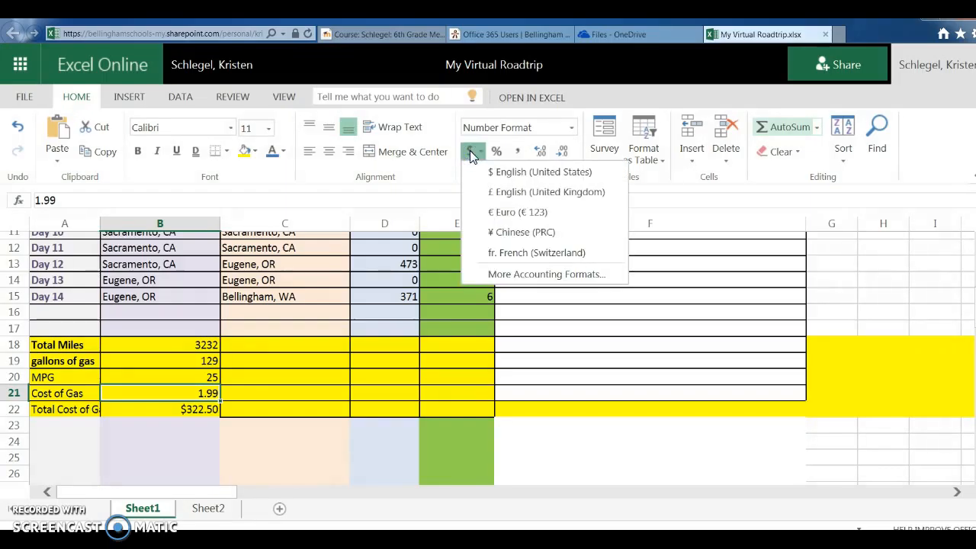
left_click(505, 171)
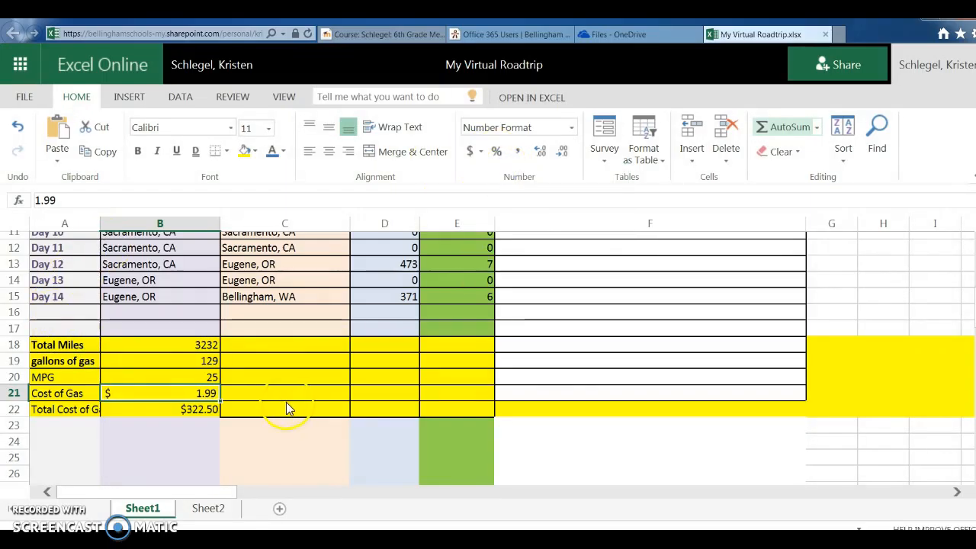
Step: Open the Total Cost of Gas formula in B22 for editing and erase it back to the equals sign
left_click(204, 395)
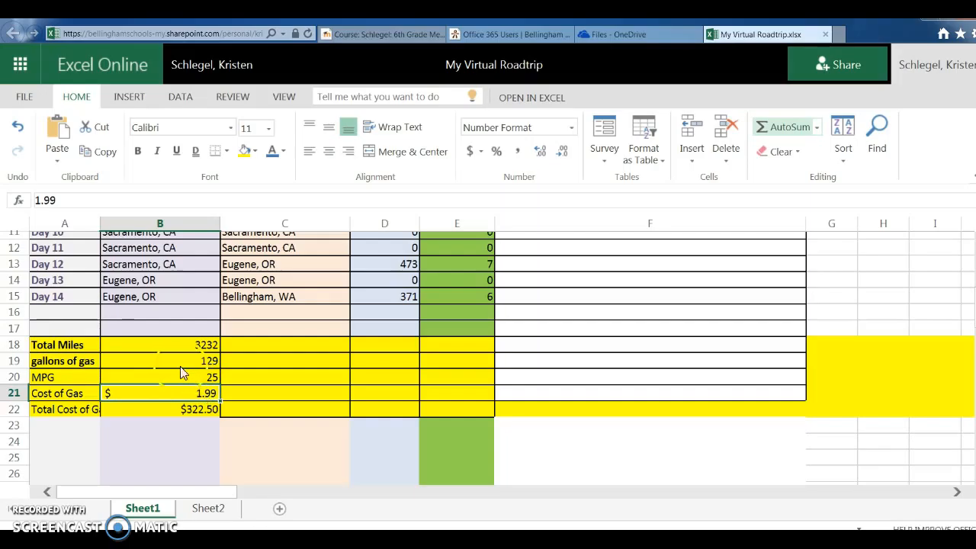
left_click(186, 411)
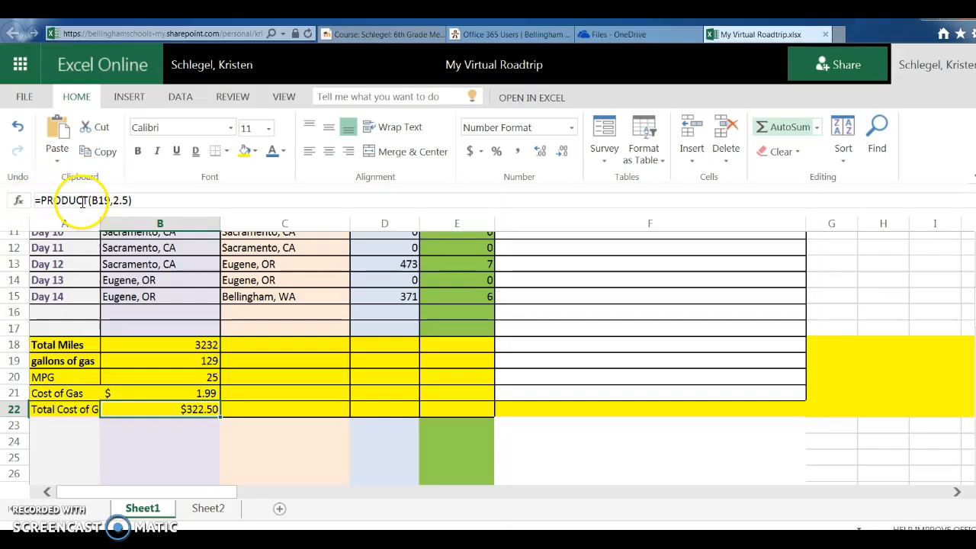
left_click(175, 314)
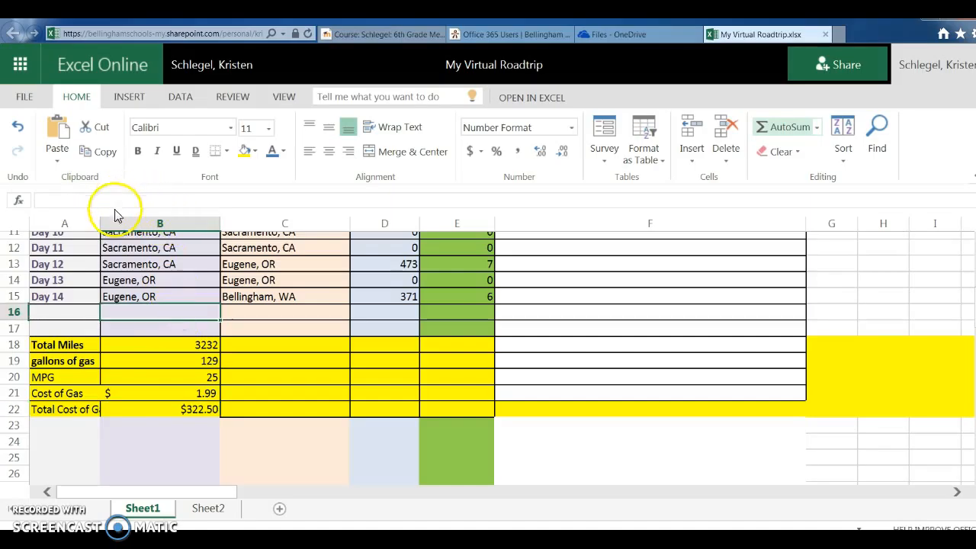
left_click(172, 410)
left_click(136, 199)
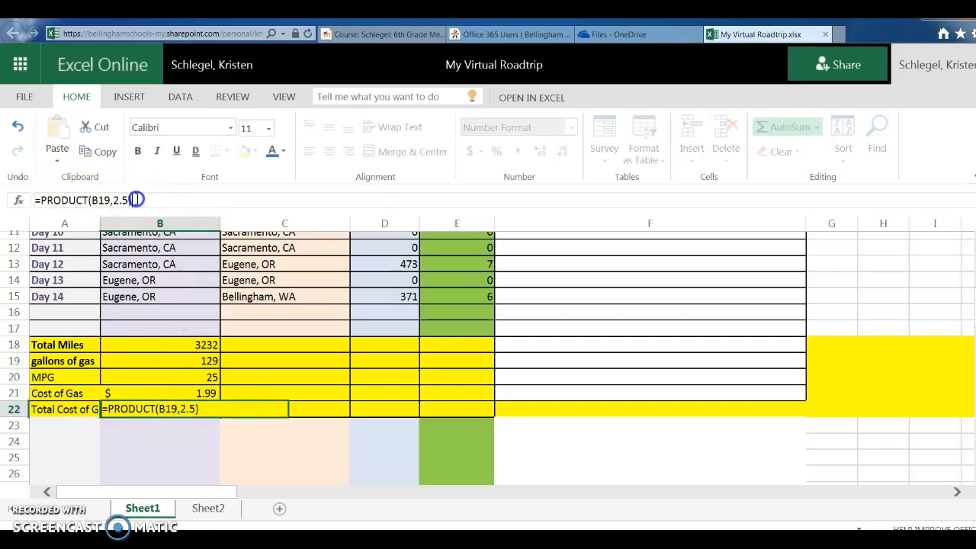
key("BackSpace")
key("BackSpace")
key("BackSpace")
key("BackSpace")
key("BackSpace")
key("BackSpace")
key("BackSpace")
key("BackSpace")
key("BackSpace")
key("BackSpace")
key("BackSpace")
key("BackSpace")
key("BackSpace")
key("BackSpace")
key("BackSpace")
key("BackSpace")
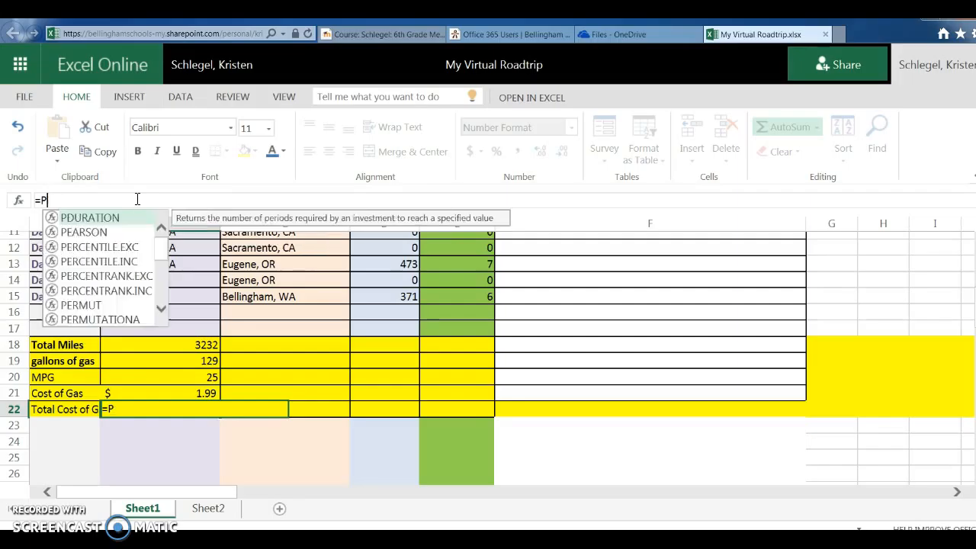
Step: Rewrite B22 as =PRODUCT(B19,B21), multiplying gallons of gas by Cost of Gas
type("Produ")
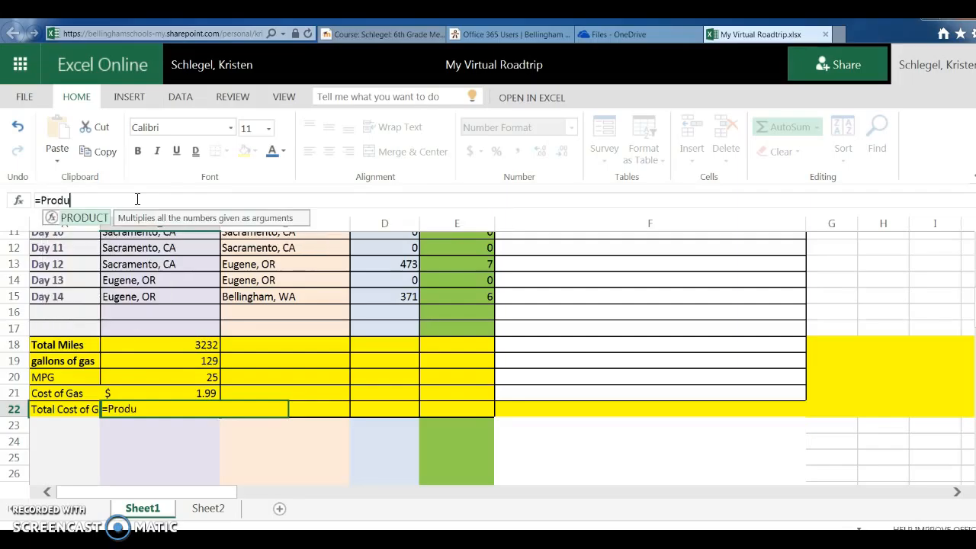
type("ctn")
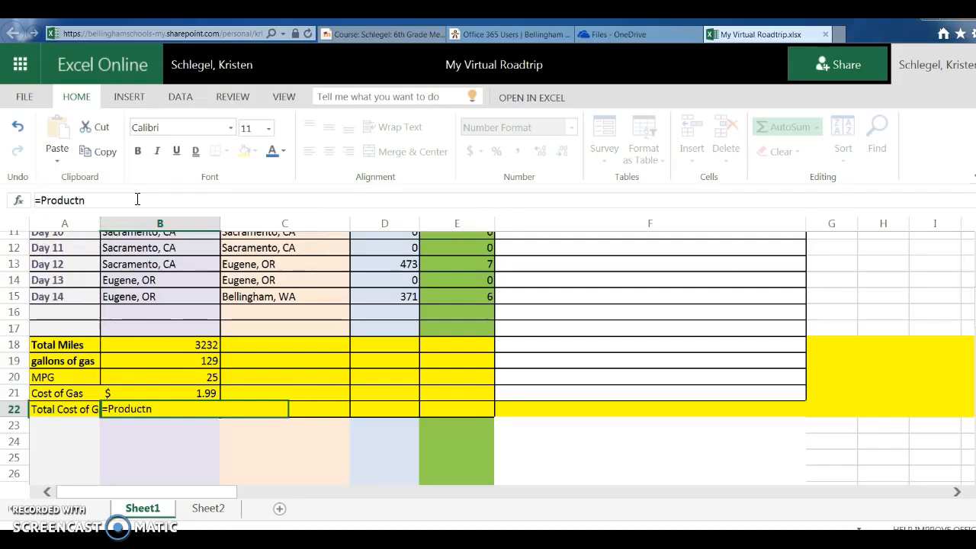
key("BackSpace")
type("(")
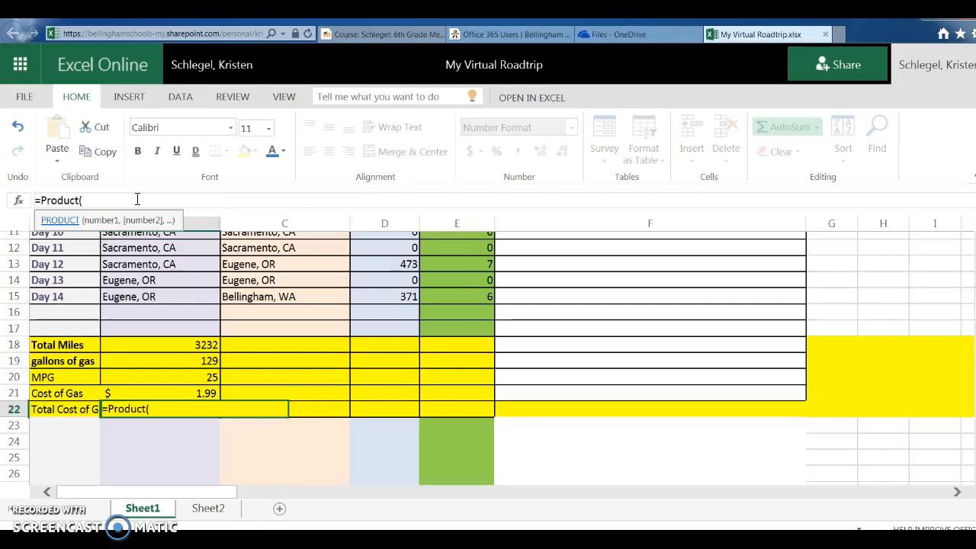
left_click(185, 363)
type(",")
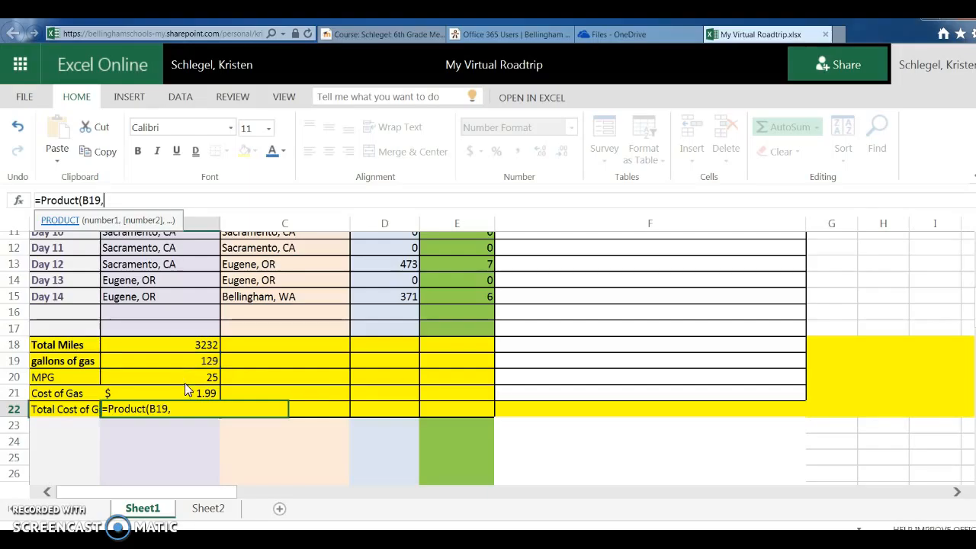
left_click(185, 393)
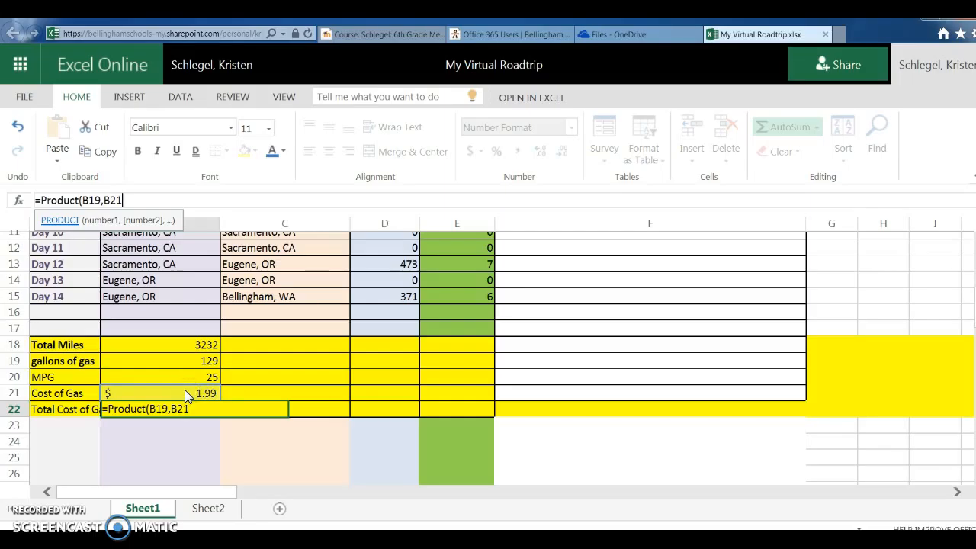
key("ctrl+minus")
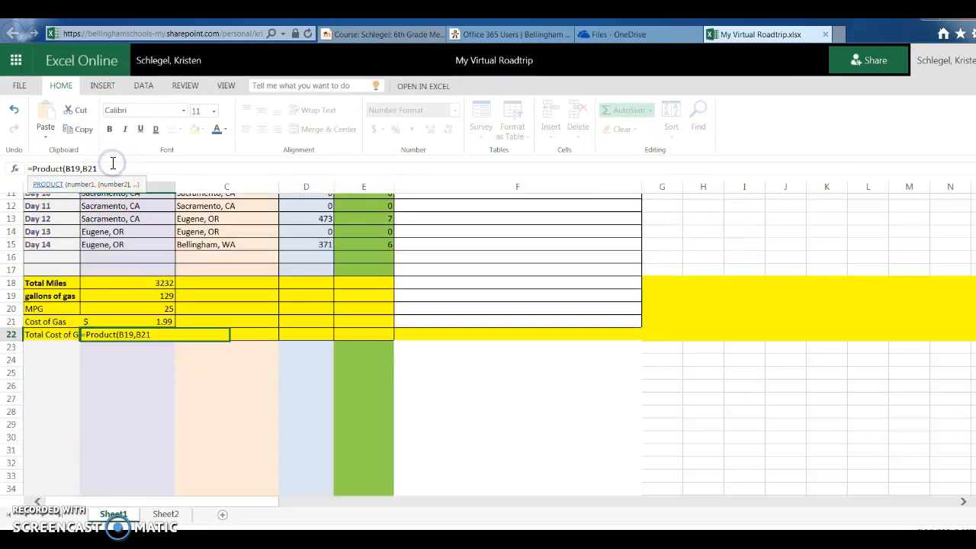
type(")")
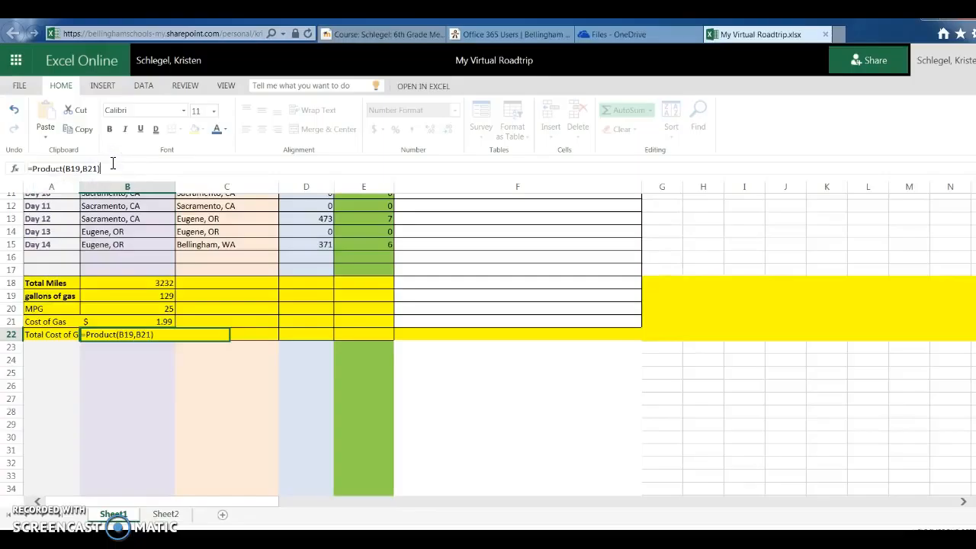
key("Return")
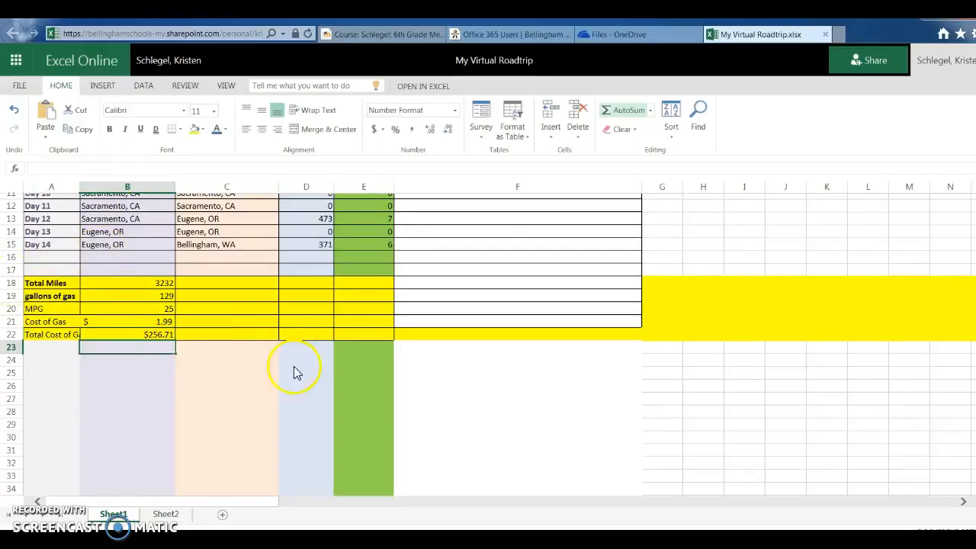
left_click(127, 334)
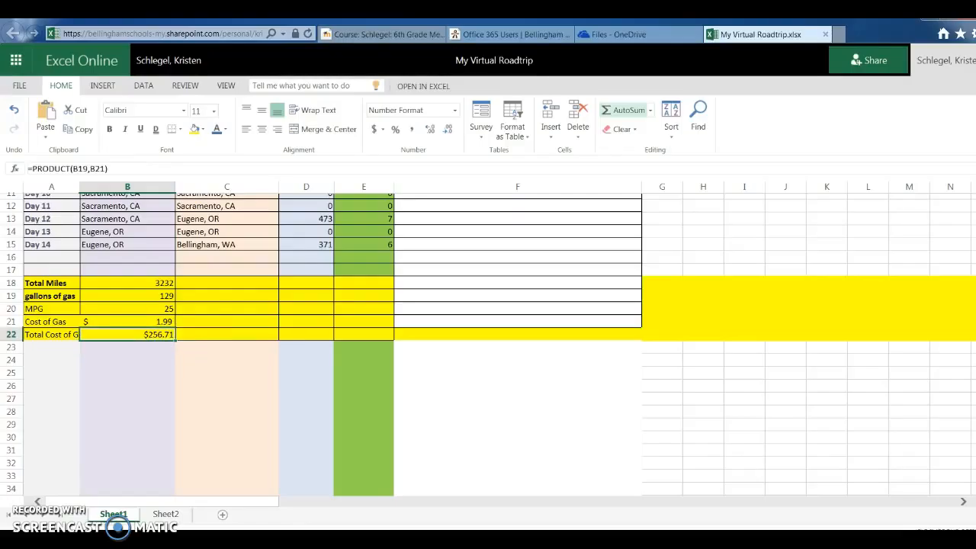